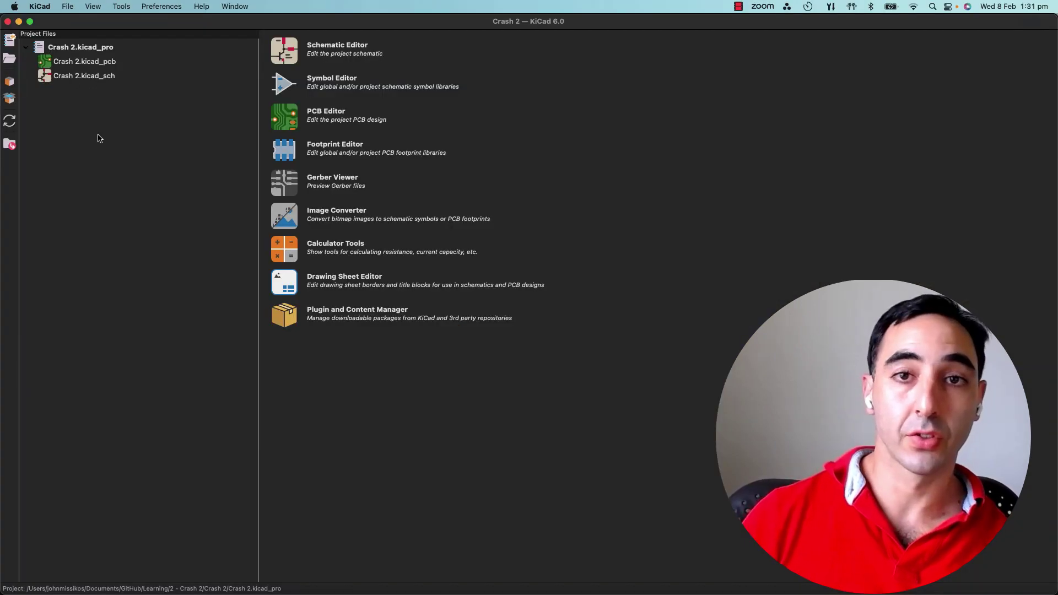
# Open the empty Crash 2.kicad_sch from the project tree in the Schematic Editor.
pyautogui.click(97, 79)
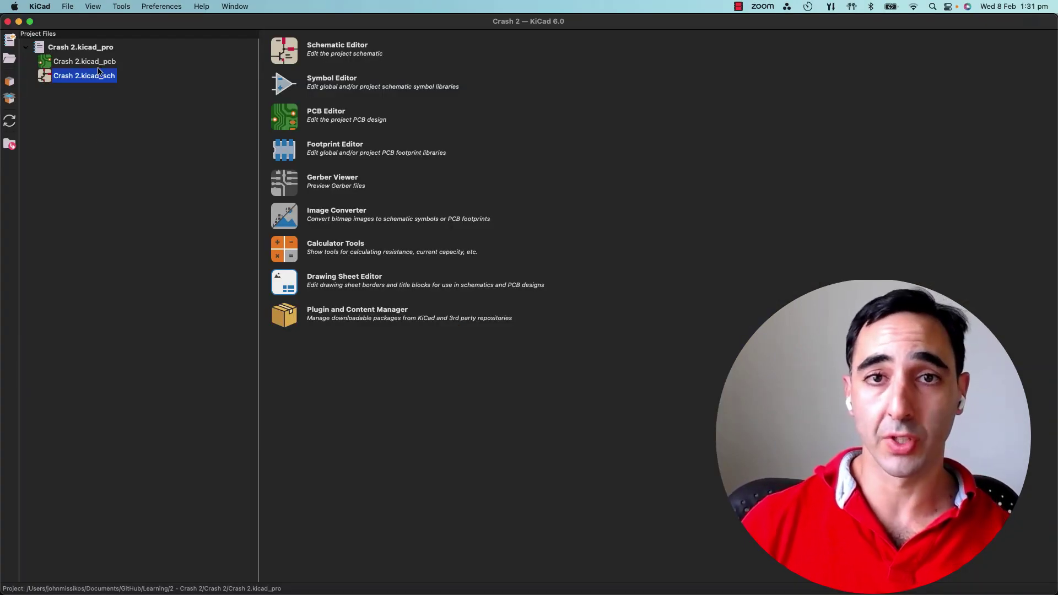
pyautogui.doubleClick(45, 79)
pyautogui.click(98, 79)
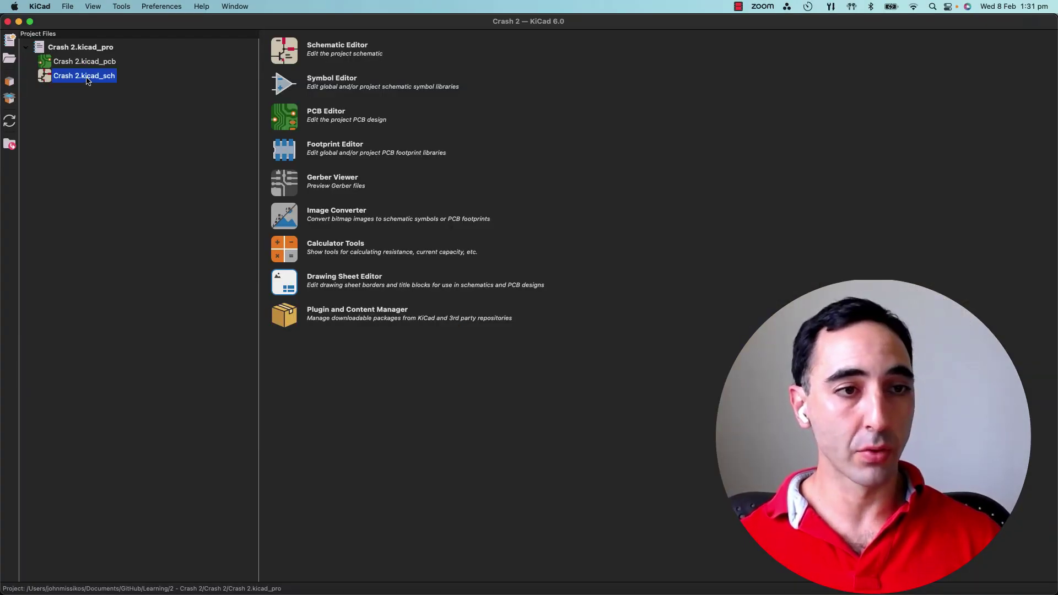
pyautogui.click(91, 63)
pyautogui.click(91, 78)
pyautogui.click(100, 61)
pyautogui.click(107, 81)
pyautogui.click(154, 62)
pyautogui.doubleClick(91, 79)
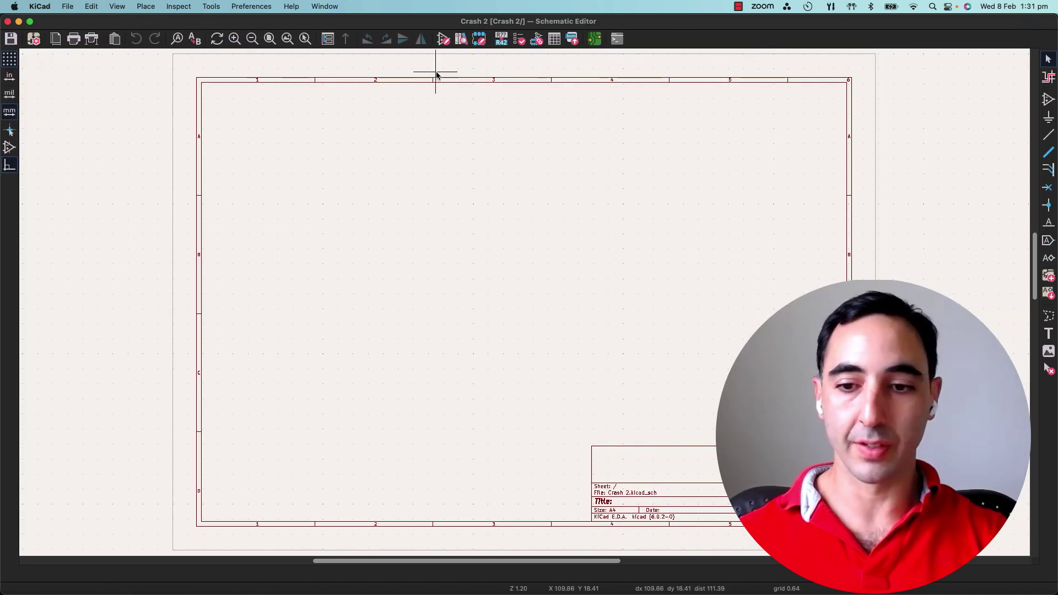
# Place a Battery symbol found by searching 'battery' on the sheet.
pyautogui.click(1049, 104)
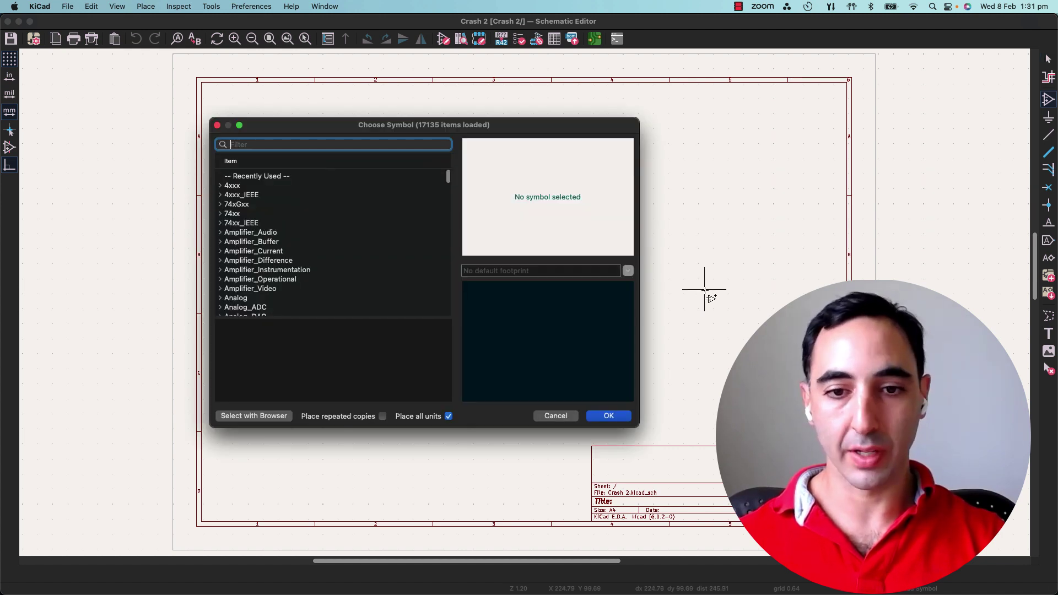
pyautogui.write('battery')
pyautogui.doubleClick(255, 186)
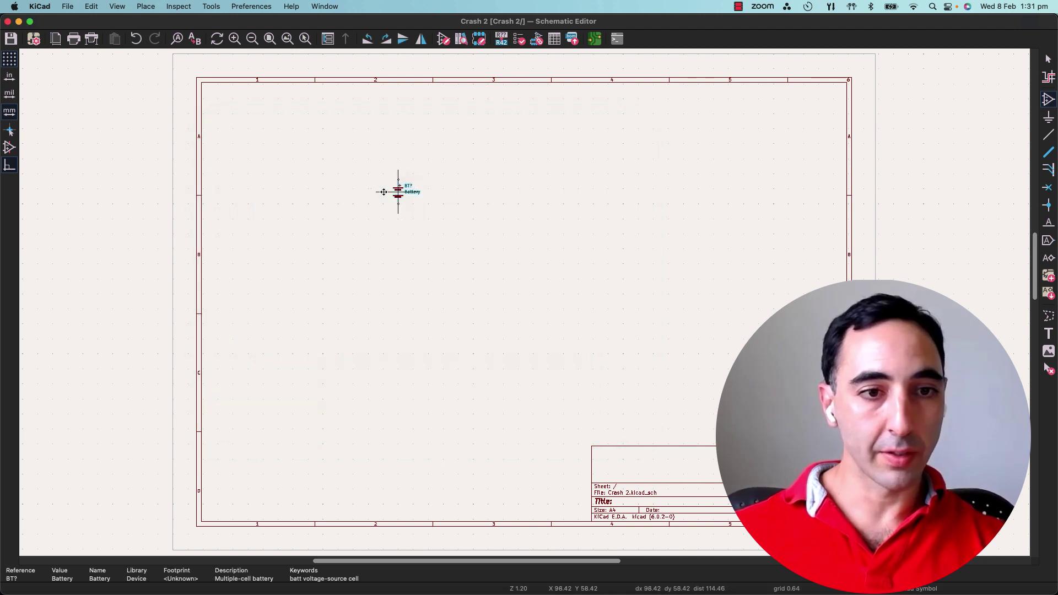
pyautogui.click(437, 252)
# Add an LED symbol found by searching 'led', rotated 180°.
pyautogui.write('led')
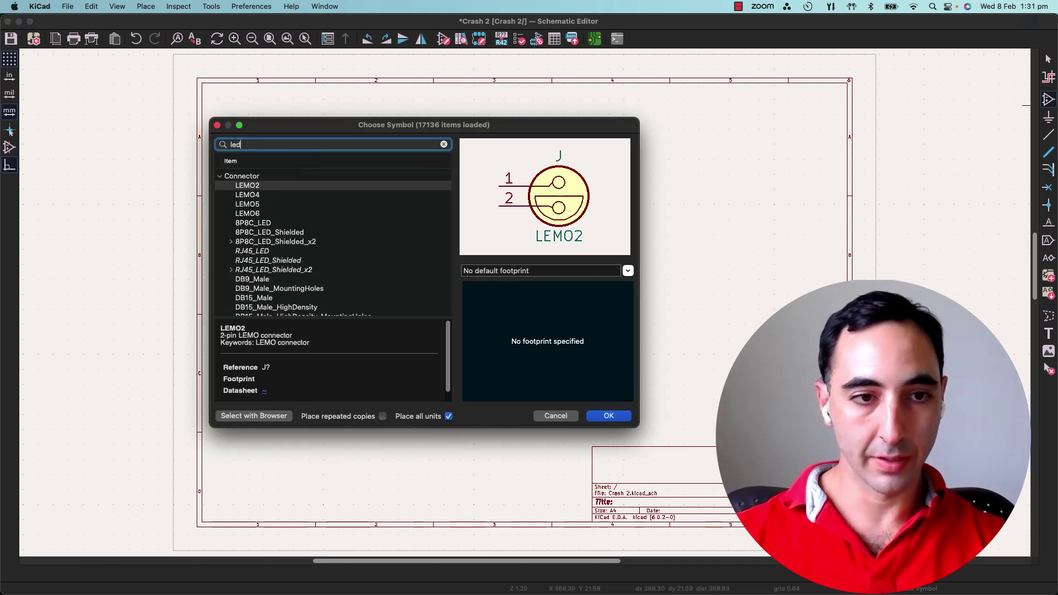
pyautogui.doubleClick(279, 193)
pyautogui.scroll(5, 525, 303)
pyautogui.press('r')
pyautogui.press('r')
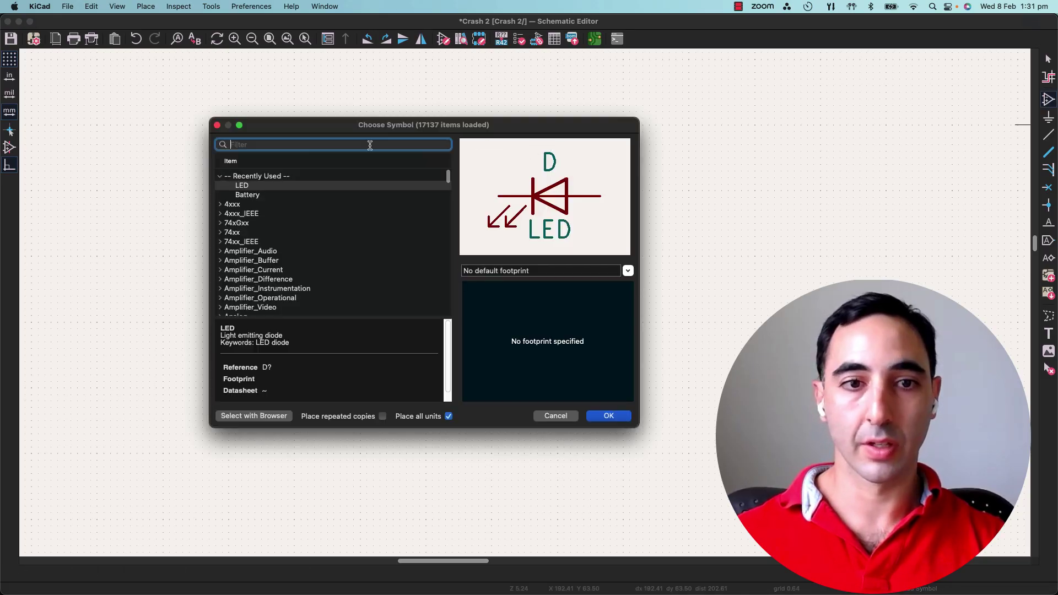
# Place the R resistor symbol, found by searching 'resis', to the right of the LED.
pyautogui.write('resis')
pyautogui.scroll(-2, 292, 248)
pyautogui.click(292, 271)
pyautogui.doubleClick(292, 271)
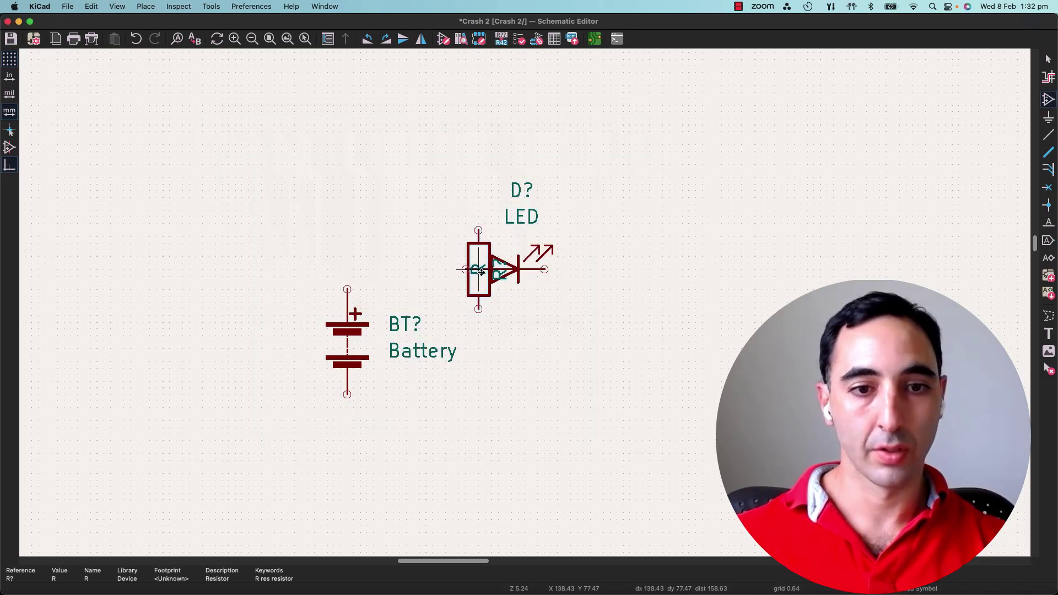
pyautogui.click(643, 335)
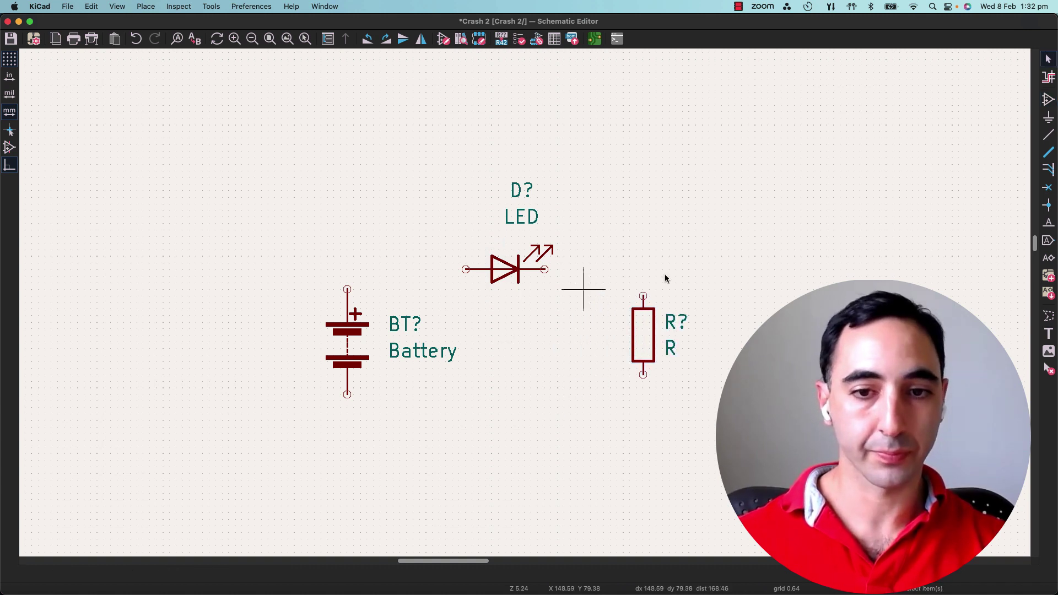
# Wire battery + to the LED, the LED to the resistor, and the resistor back to battery −.
pyautogui.click(1049, 135)
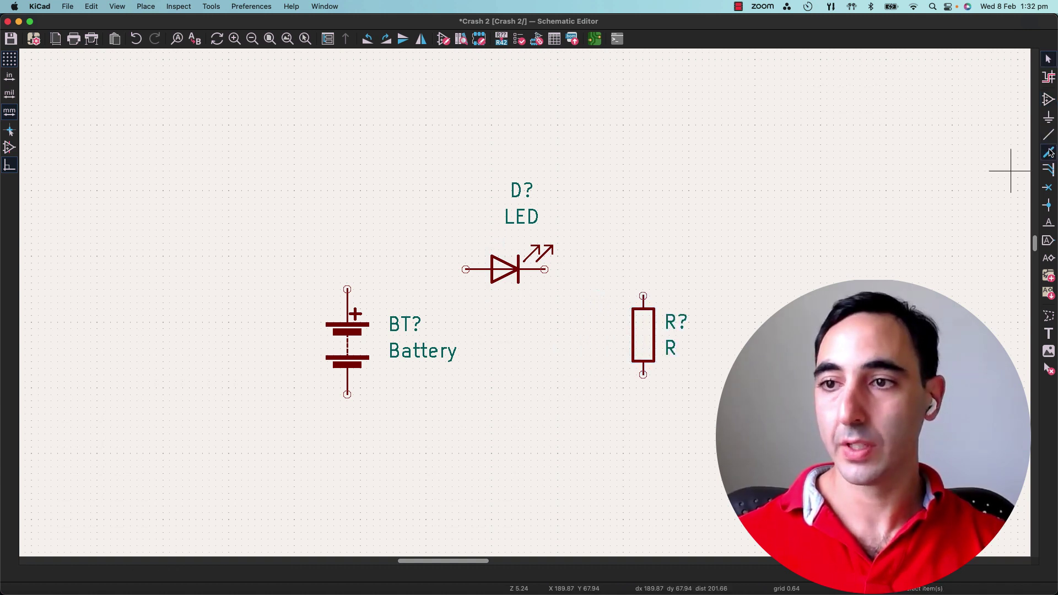
pyautogui.click(347, 289)
pyautogui.click(465, 269)
pyautogui.click(545, 269)
pyautogui.click(643, 296)
pyautogui.click(643, 375)
pyautogui.click(643, 434)
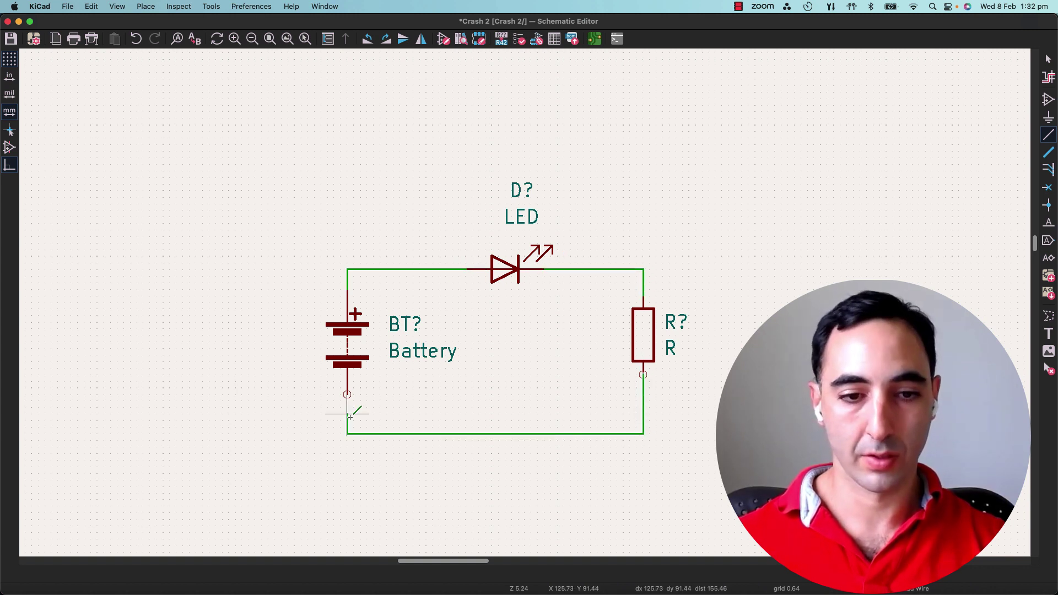
pyautogui.doubleClick(346, 394)
pyautogui.press('Escape')
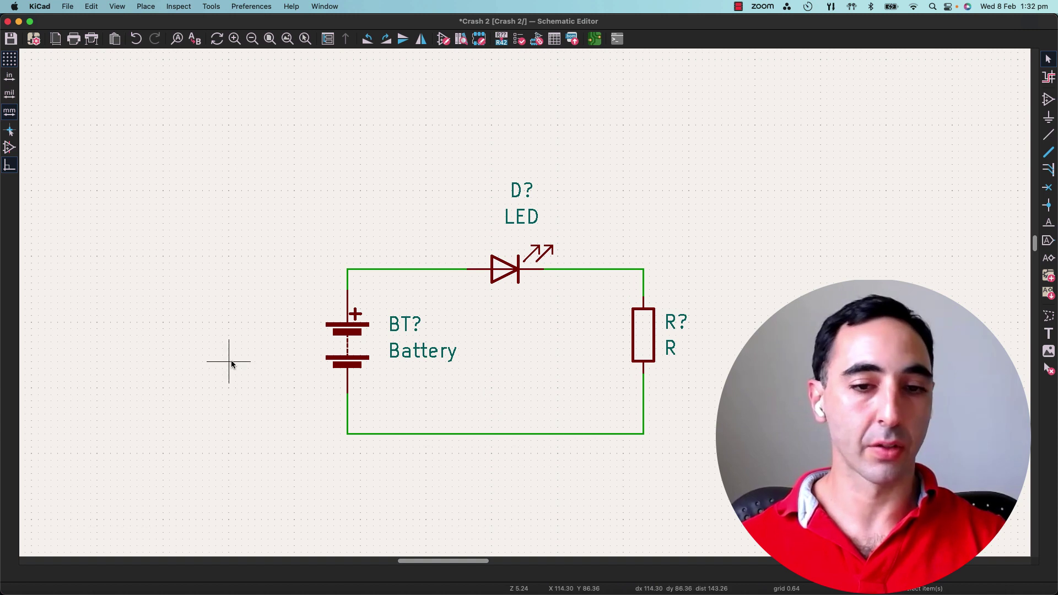
pyautogui.click(600, 45)
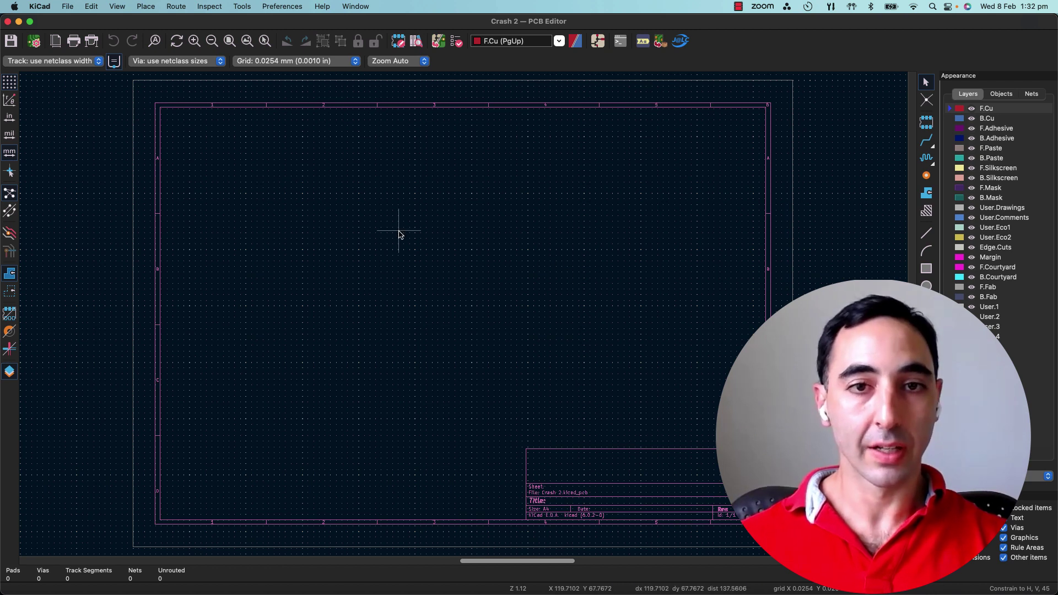
# Annotate the parts as BT1, D1 and R1 and run Update PCB from Schematic.
pyautogui.click(439, 43)
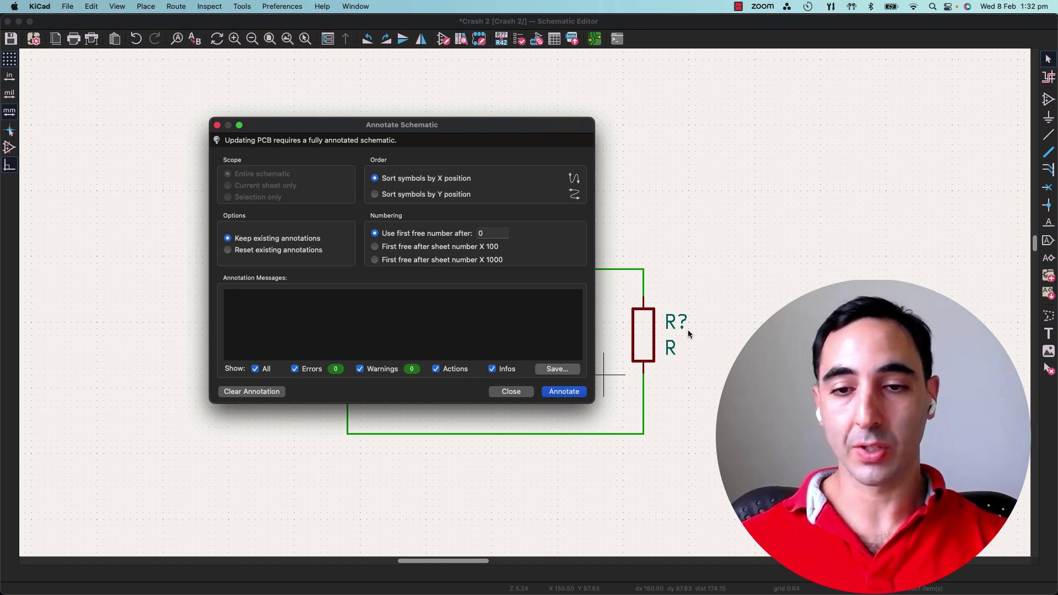
pyautogui.moveTo(531, 127)
pyautogui.mouseDown()
pyautogui.moveTo(364, 350)
pyautogui.moveTo(373, 323)
pyautogui.moveTo(425, 412)
pyautogui.moveTo(477, 346)
pyautogui.moveTo(595, 145)
pyautogui.mouseUp()
pyautogui.click(617, 403)
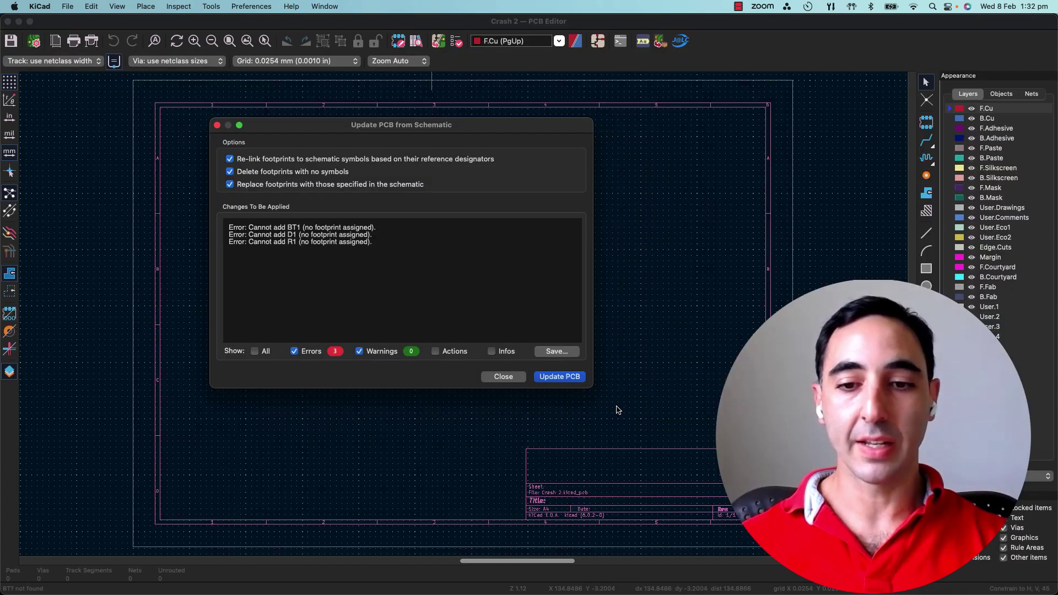
pyautogui.click(559, 377)
pyautogui.click(504, 377)
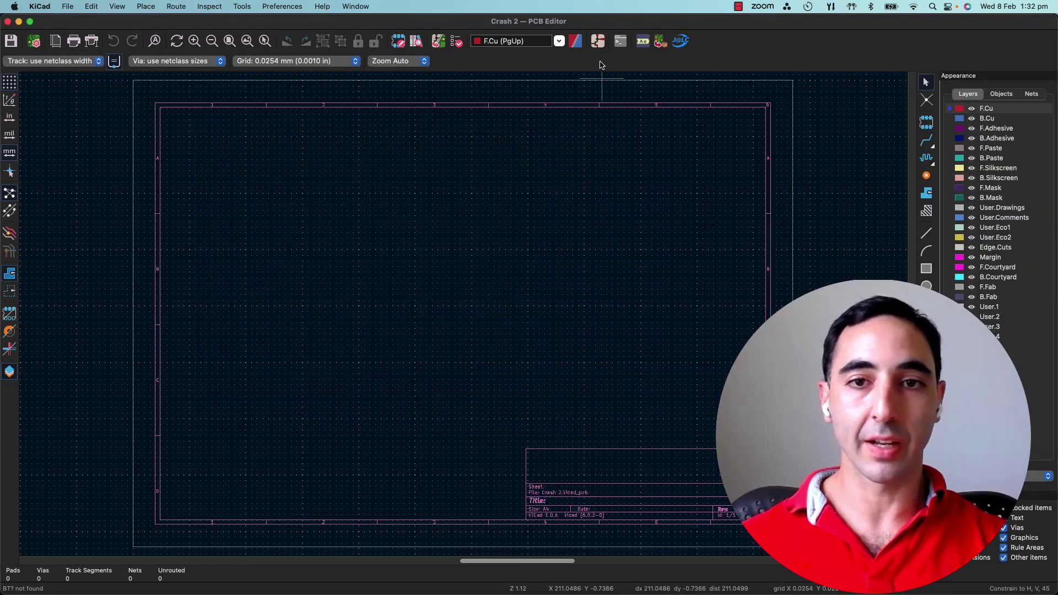
pyautogui.click(599, 42)
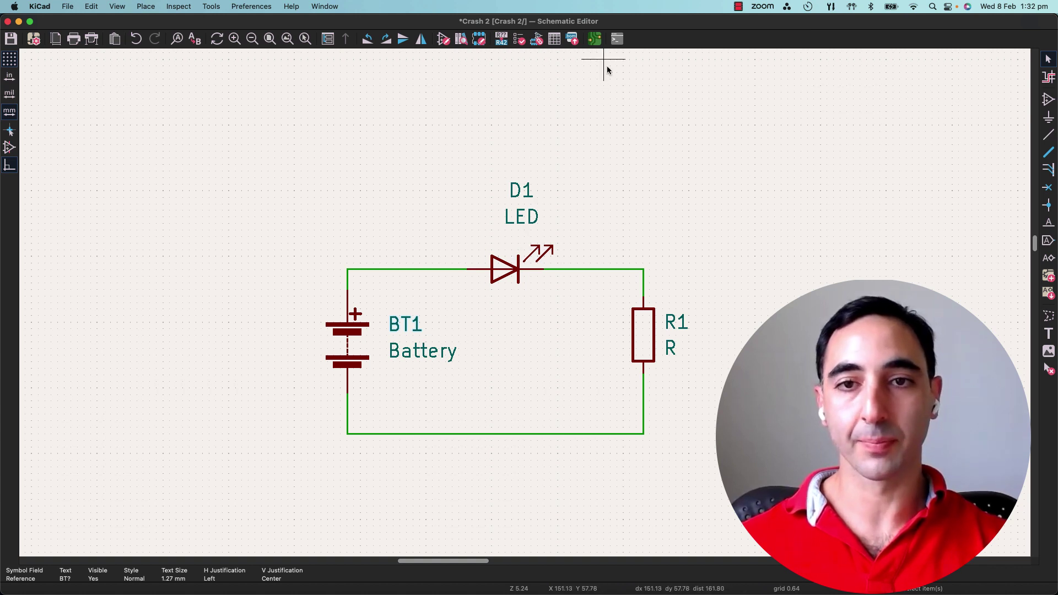
pyautogui.click(600, 37)
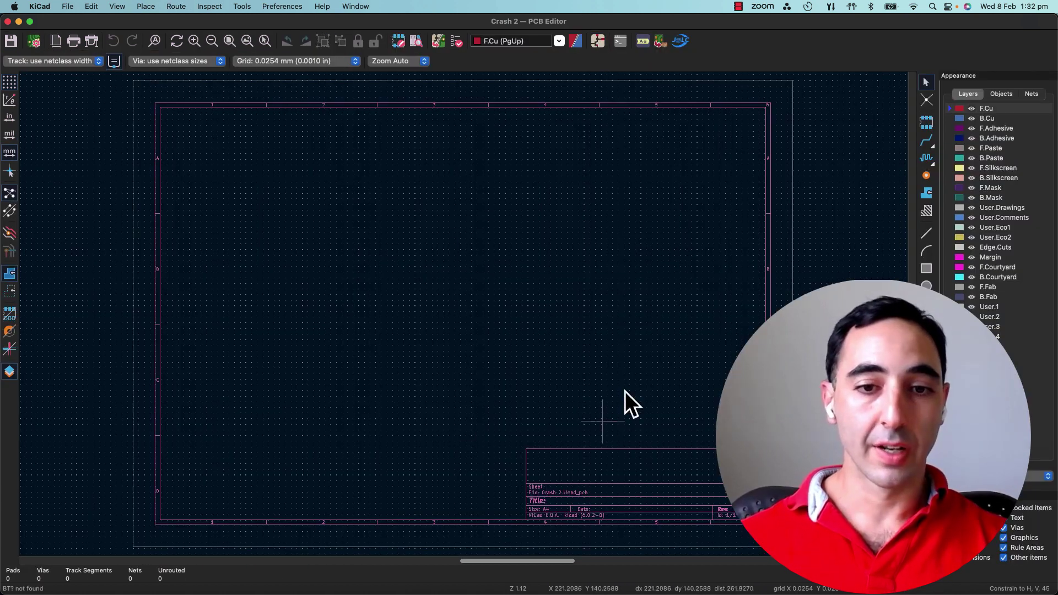
pyautogui.click(597, 41)
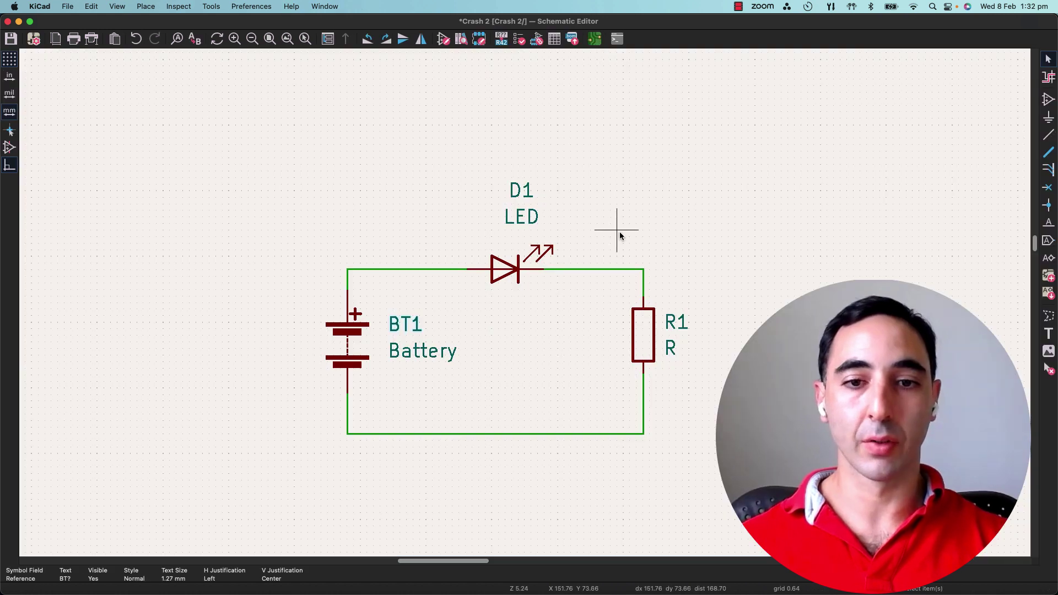
# Assign D1 the LED_SMD:LED_1206_3216Metric footprint, filtering the libraries for 'led'.
pyautogui.click(499, 265)
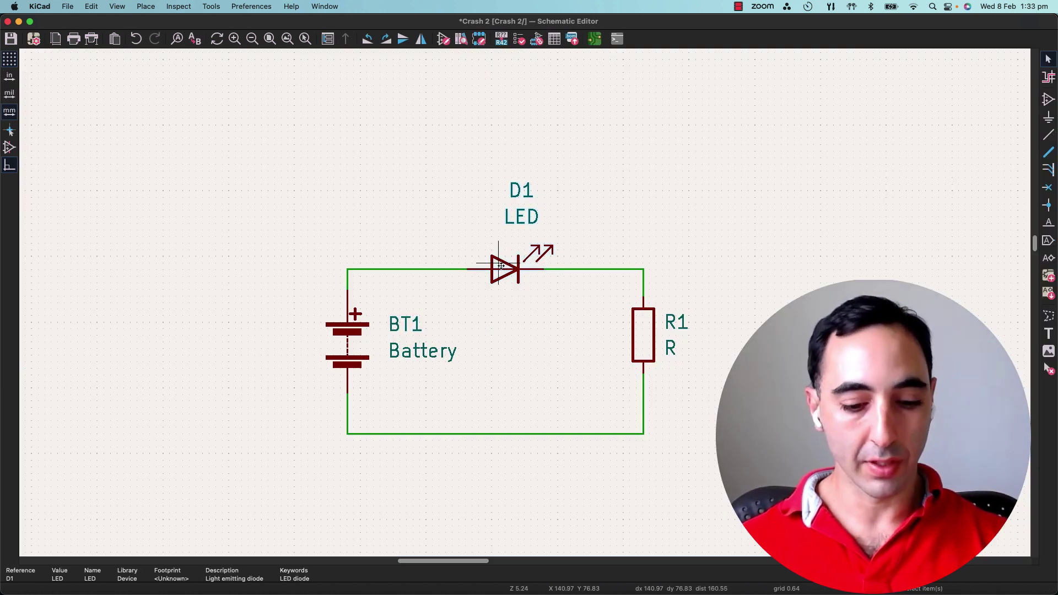
pyautogui.doubleClick(499, 265)
pyautogui.click(296, 218)
pyautogui.click(458, 218)
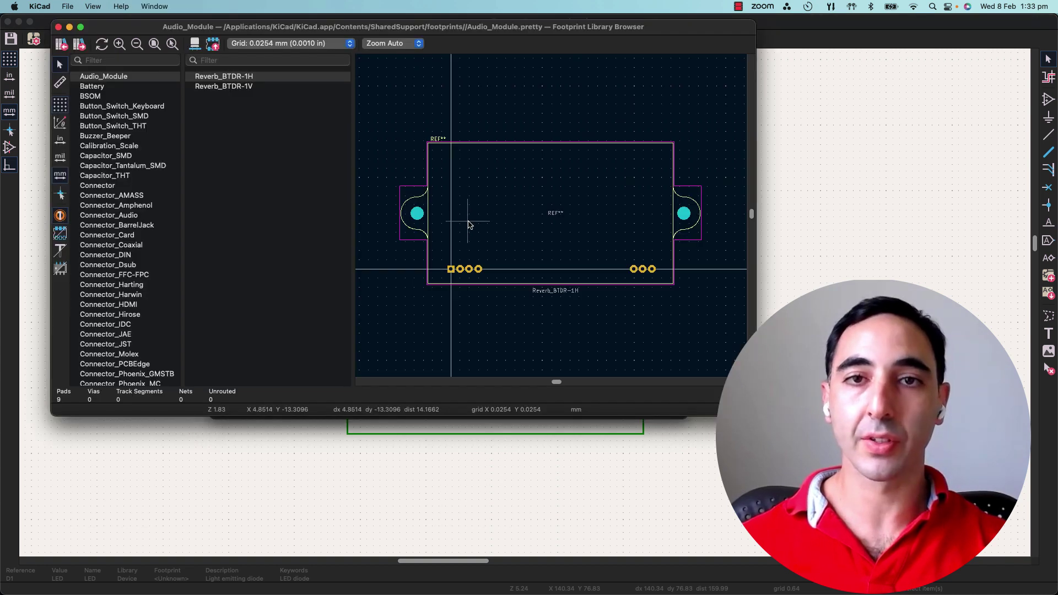
pyautogui.moveTo(132, 31); pyautogui.dragTo(270, 240)
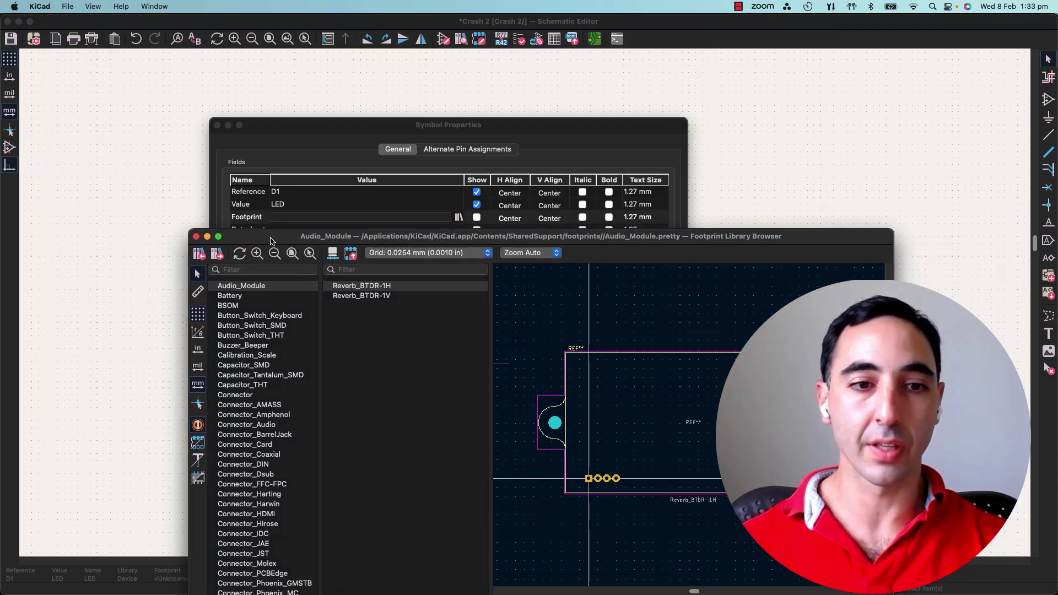
pyautogui.moveTo(309, 236); pyautogui.dragTo(352, 239)
pyautogui.click(302, 276)
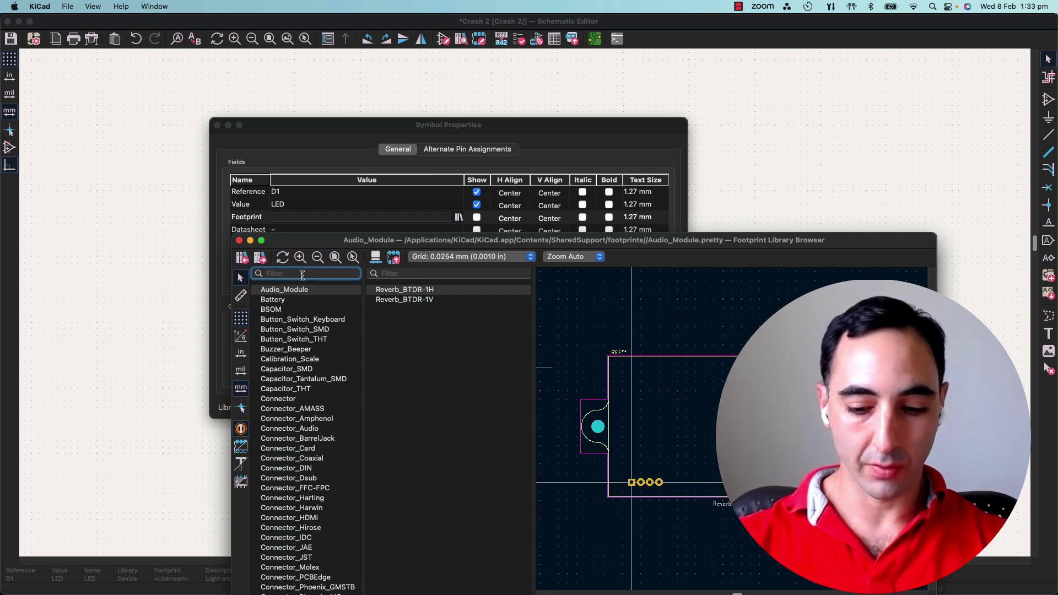
pyautogui.write('led')
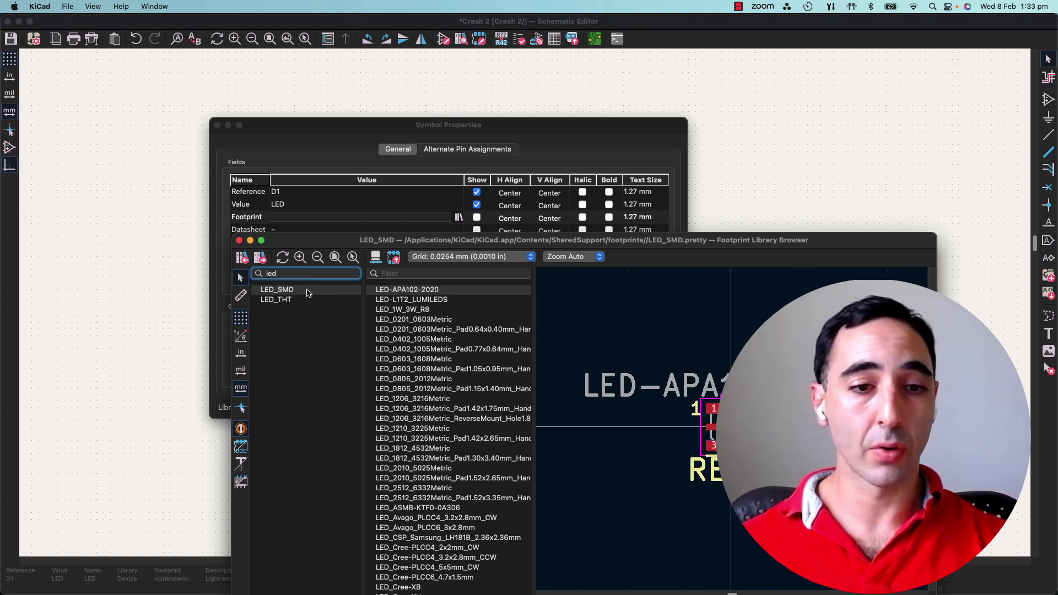
pyautogui.click(307, 291)
pyautogui.click(420, 274)
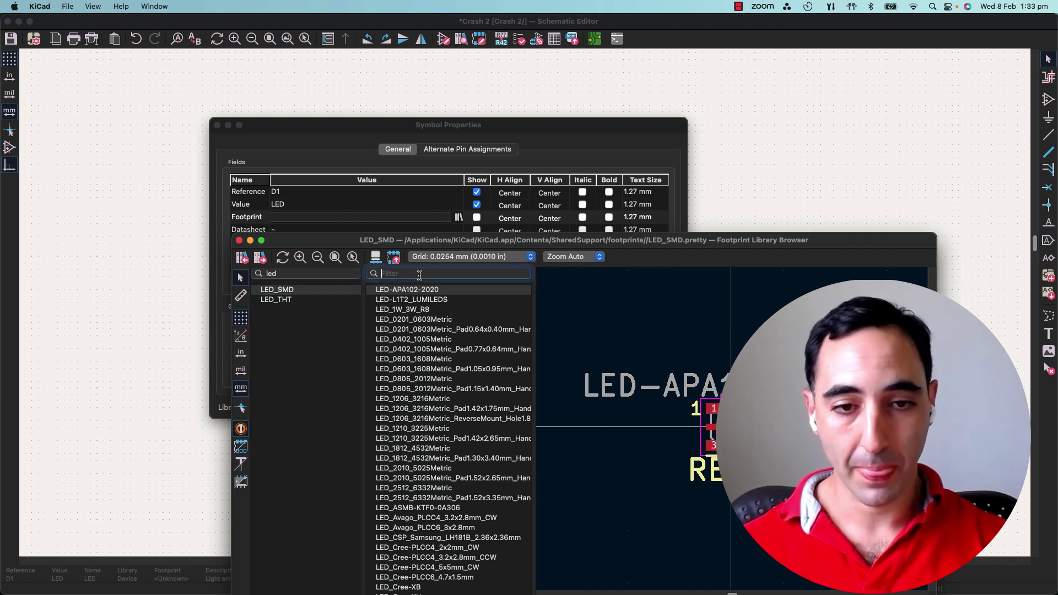
pyautogui.click(424, 399)
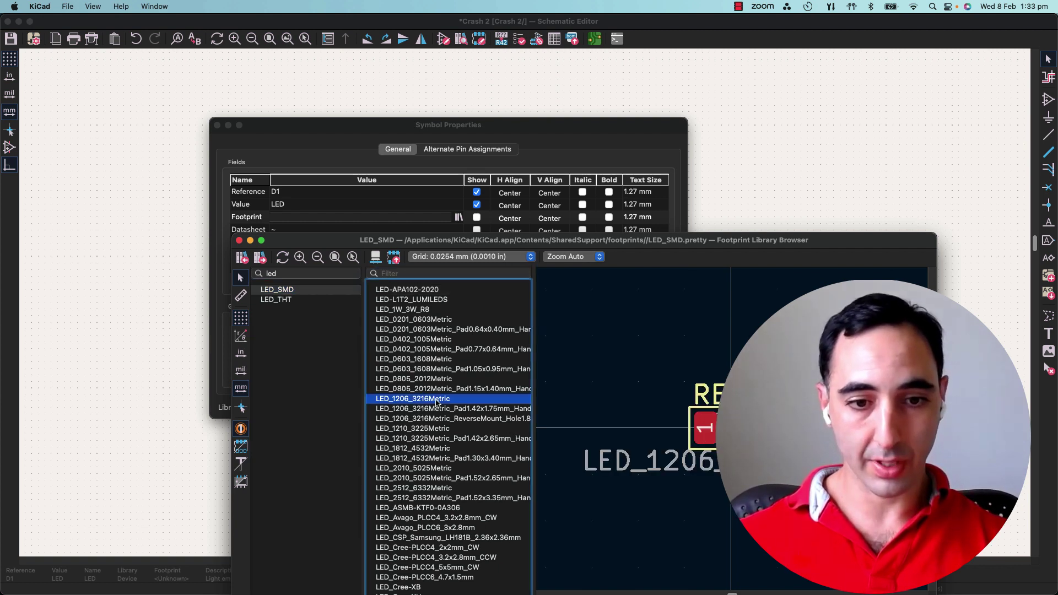
pyautogui.doubleClick(447, 399)
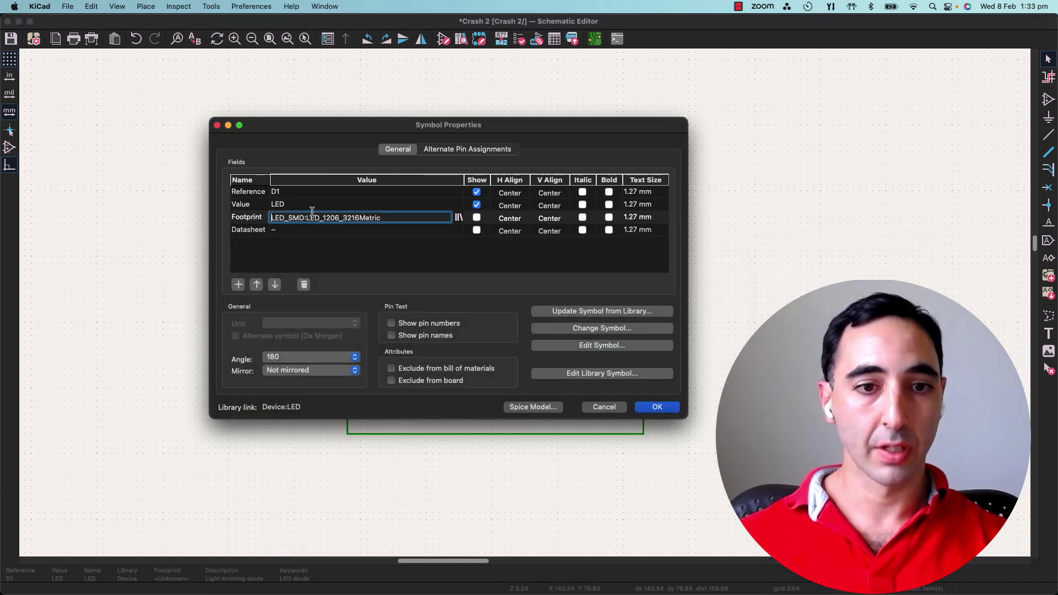
pyautogui.click(656, 408)
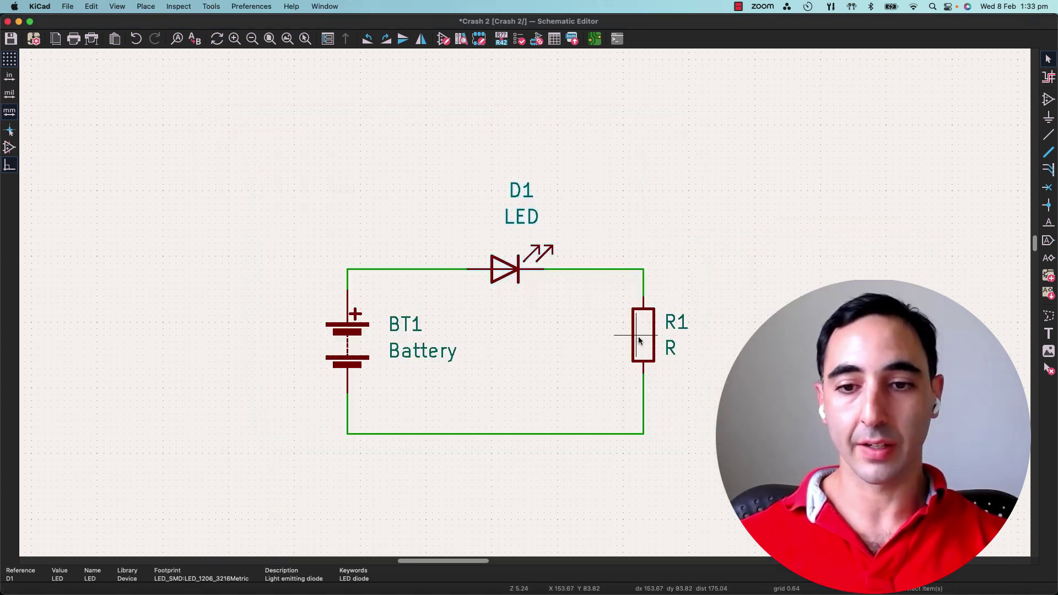
# Assign R1 the Resistor_SMD R_1206_3216Metric_Pad1.30x1.75mm_HandSolder footprint.
pyautogui.doubleClick(614, 348)
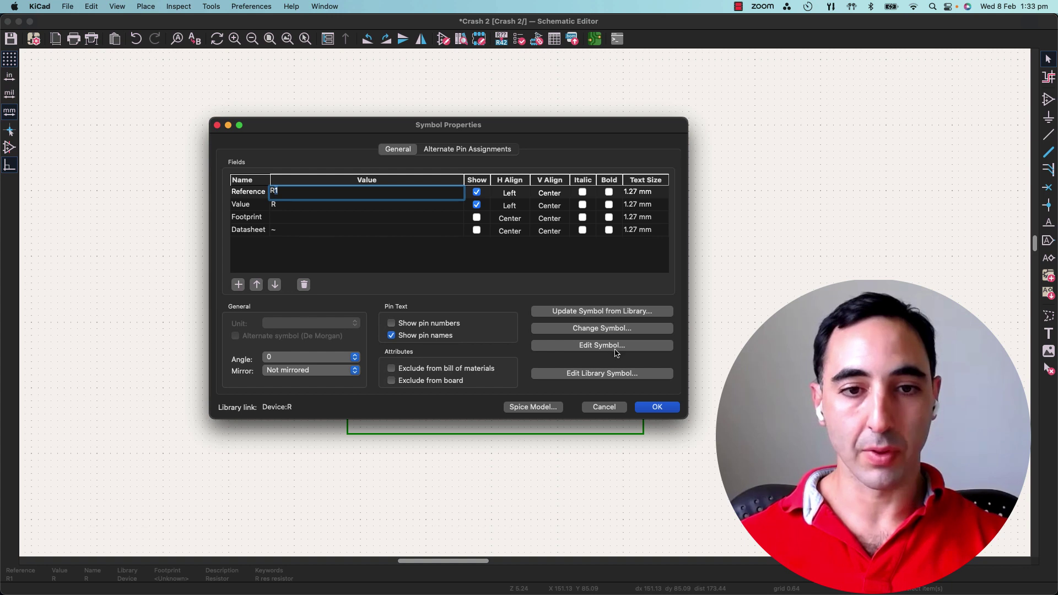
pyautogui.click(280, 217)
pyautogui.click(458, 217)
pyautogui.write('resis')
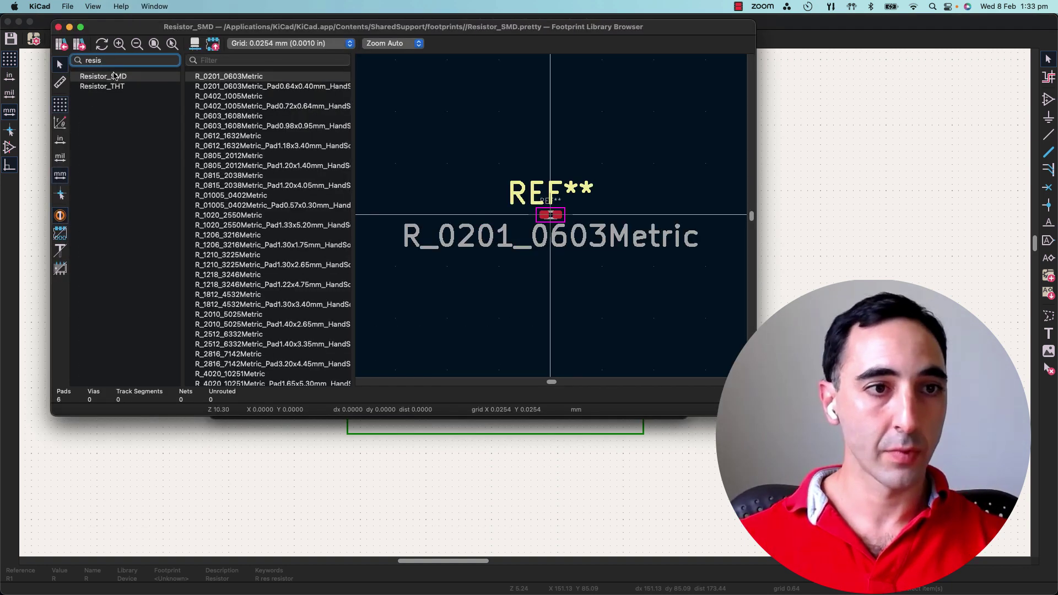
pyautogui.click(117, 79)
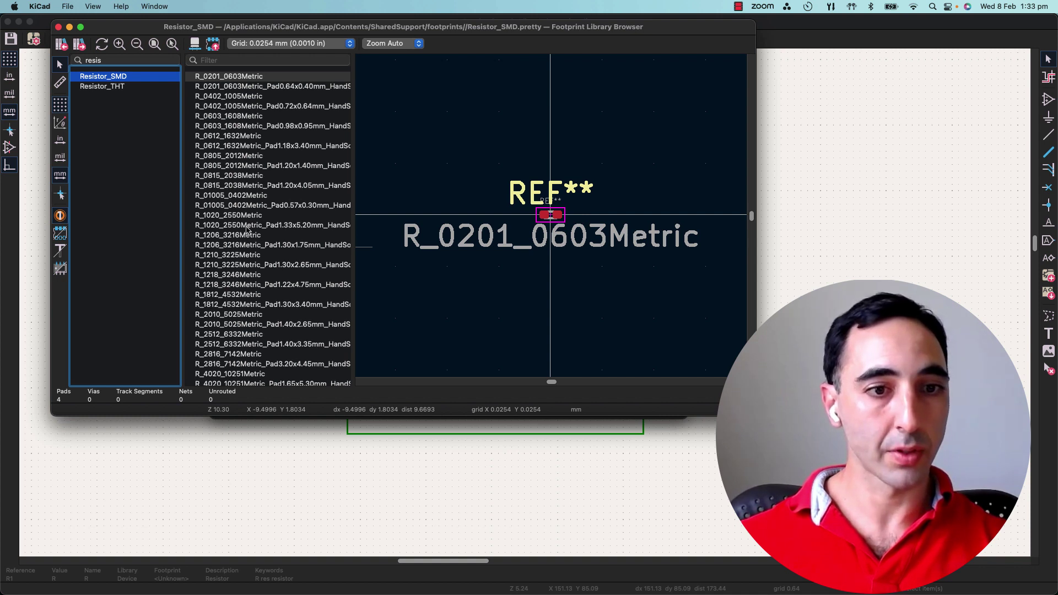
pyautogui.doubleClick(241, 244)
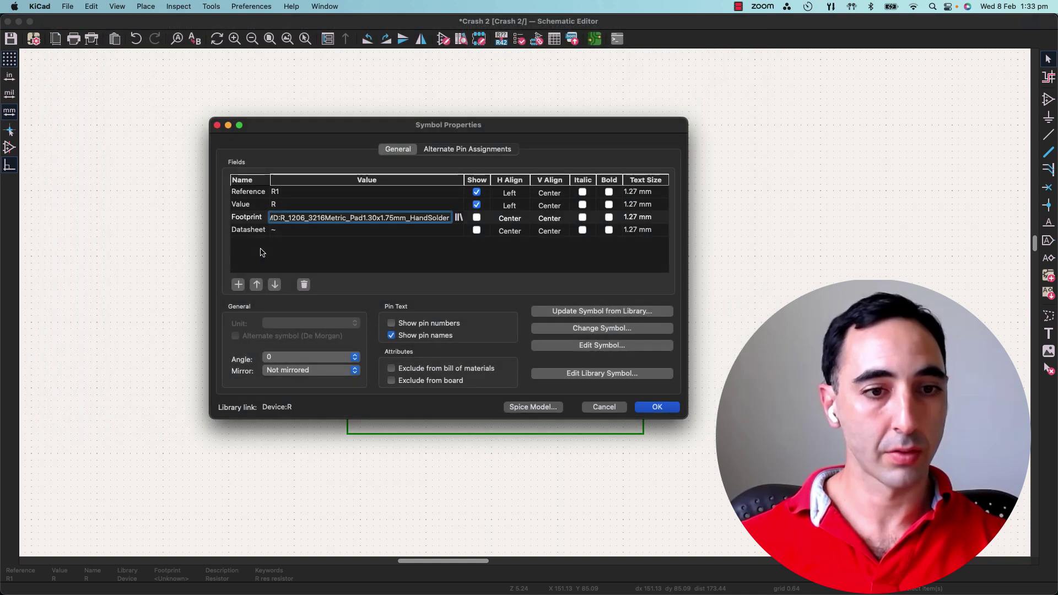
pyautogui.click(655, 406)
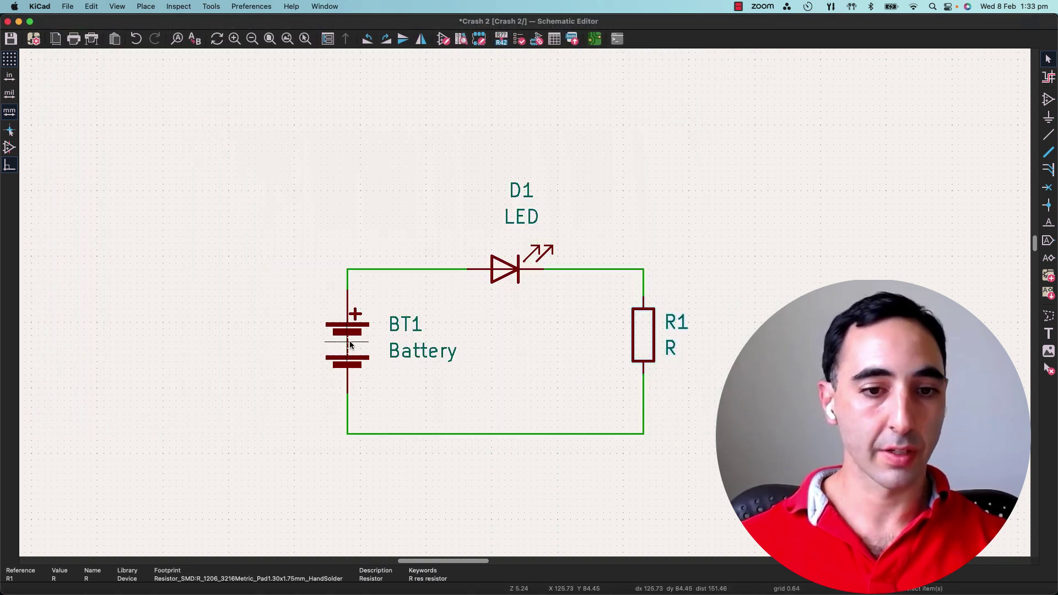
# Assign BT1 the BatteryHolder_Keystone_3000_1x12mm footprint, searching 'batt' and 'coin'.
pyautogui.doubleClick(366, 342)
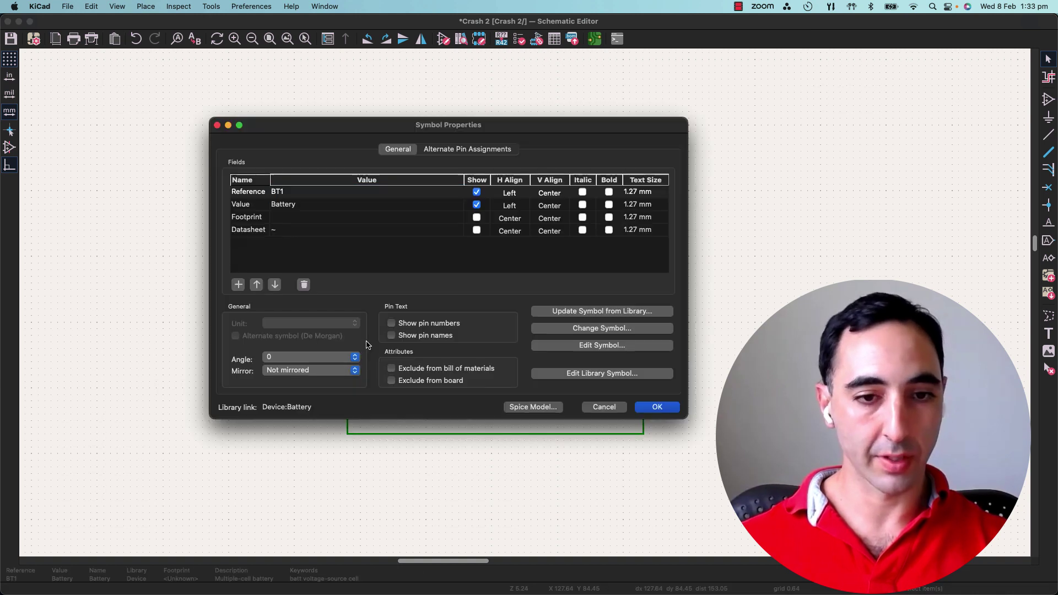
pyautogui.click(366, 218)
pyautogui.click(458, 219)
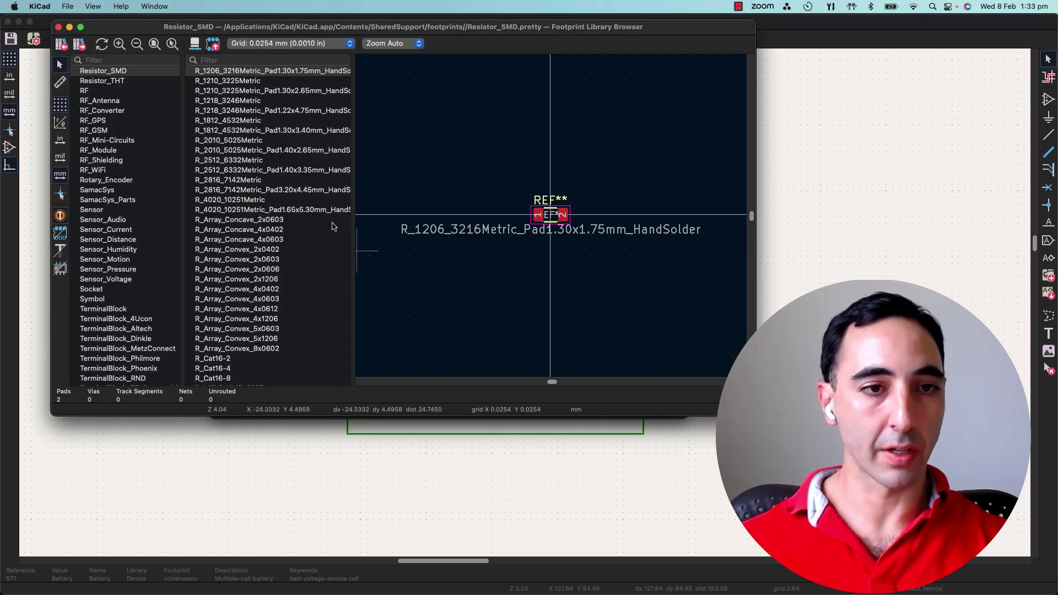
pyautogui.click(106, 61)
pyautogui.write('batt')
pyautogui.click(263, 60)
pyautogui.write('coin')
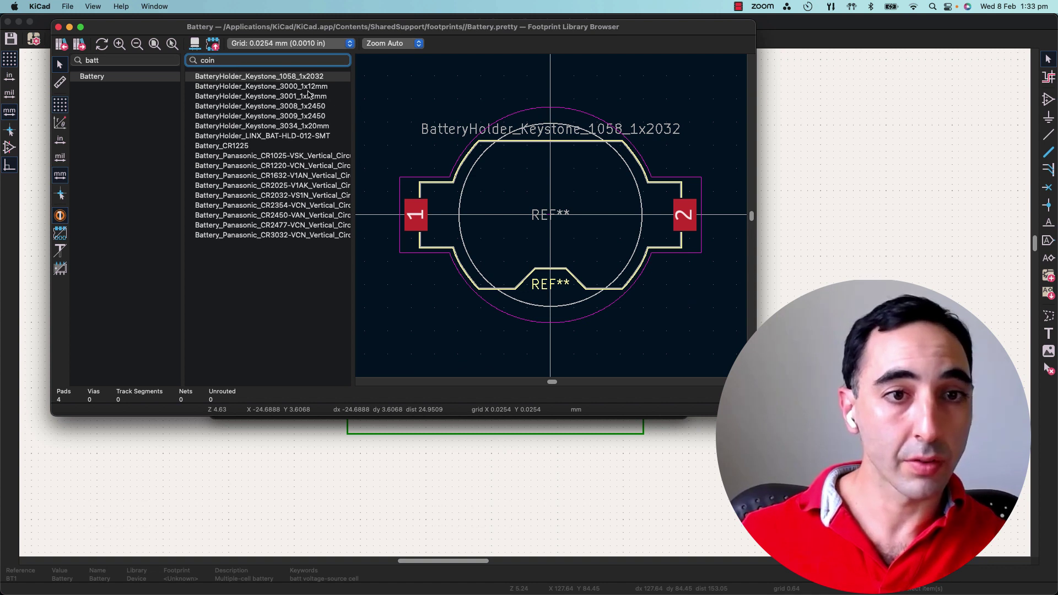
pyautogui.click(306, 87)
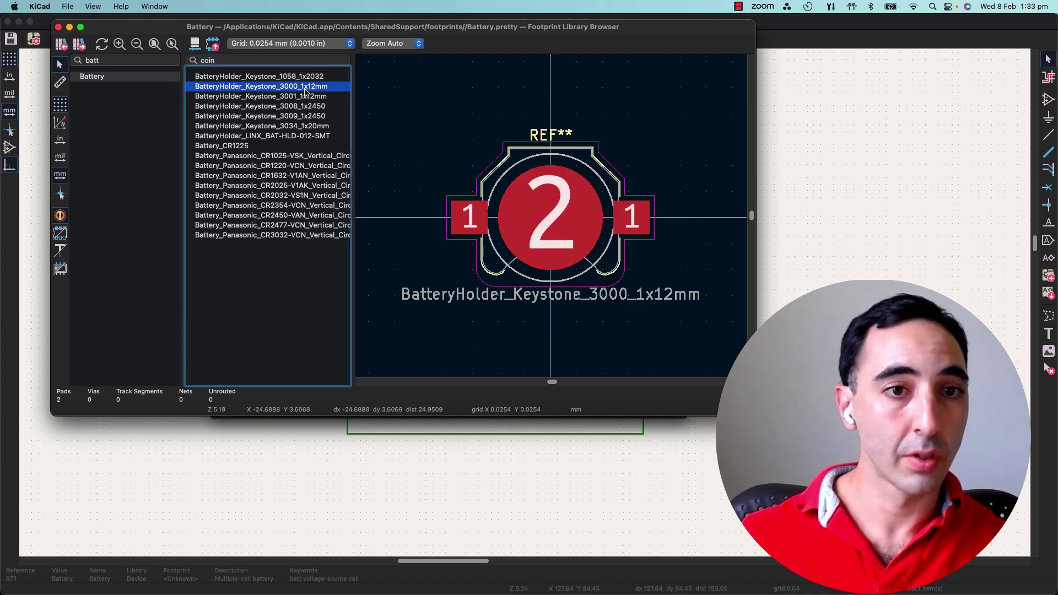
pyautogui.doubleClick(307, 88)
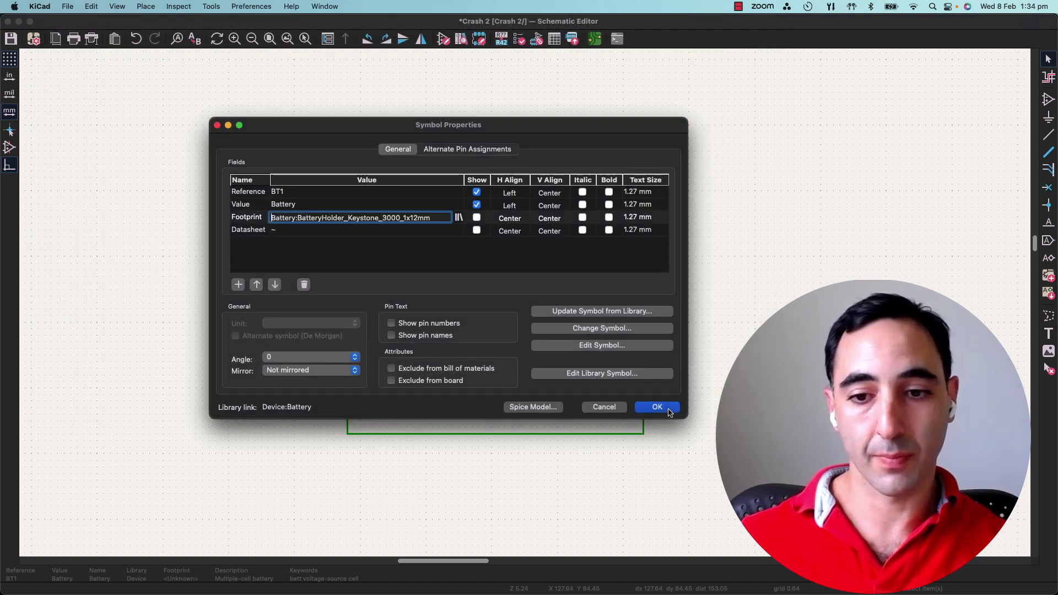
pyautogui.click(657, 407)
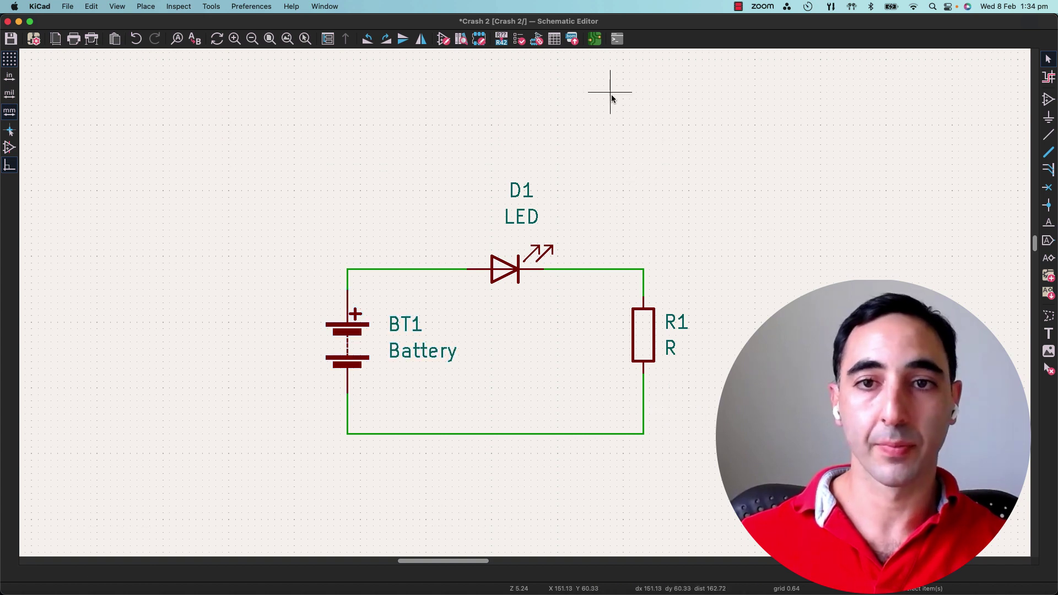
# Update the PCB from the schematic and drop the BT1, R1 and D1 footprints onto the board.
pyautogui.click(595, 39)
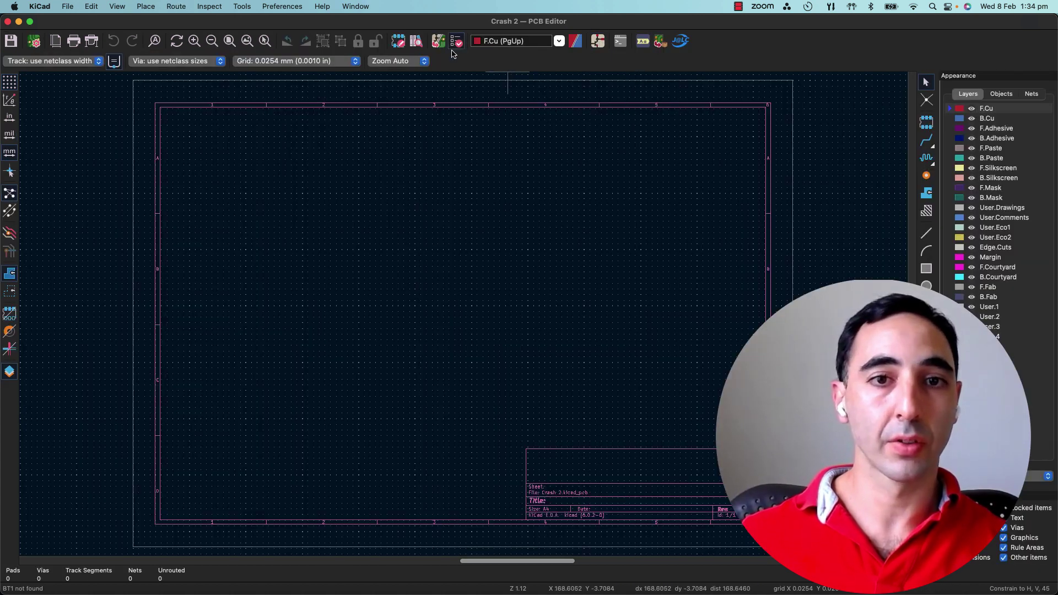
pyautogui.click(439, 42)
pyautogui.click(559, 377)
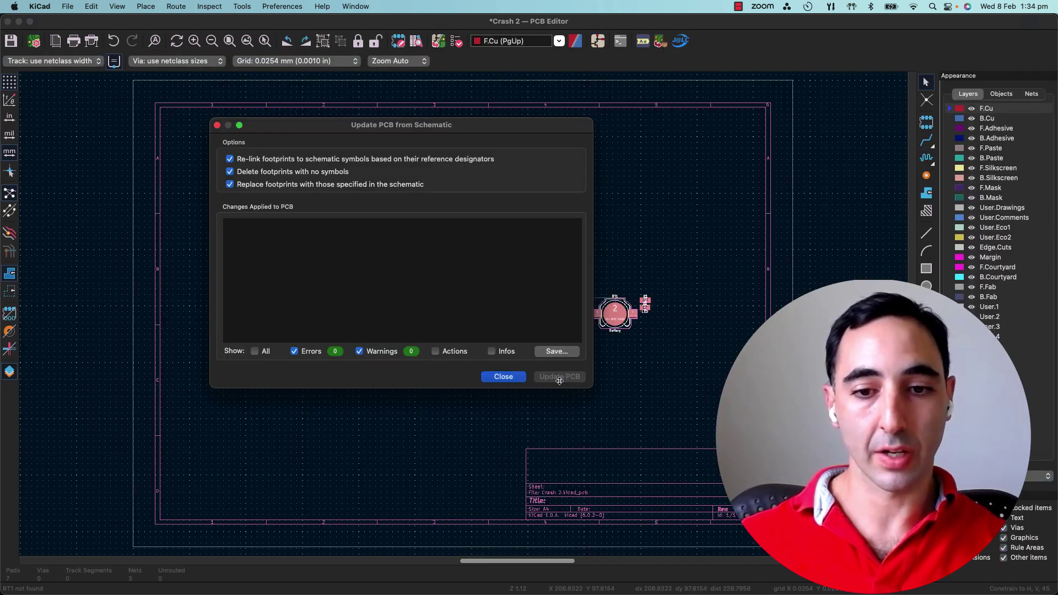
pyautogui.click(497, 378)
pyautogui.scroll(5, 464, 315)
pyautogui.scroll(2, 463, 316)
pyautogui.click(463, 315)
# Move R1 above the battery holder rotated 180°, and rotate D1 in line beside it.
pyautogui.click(522, 231)
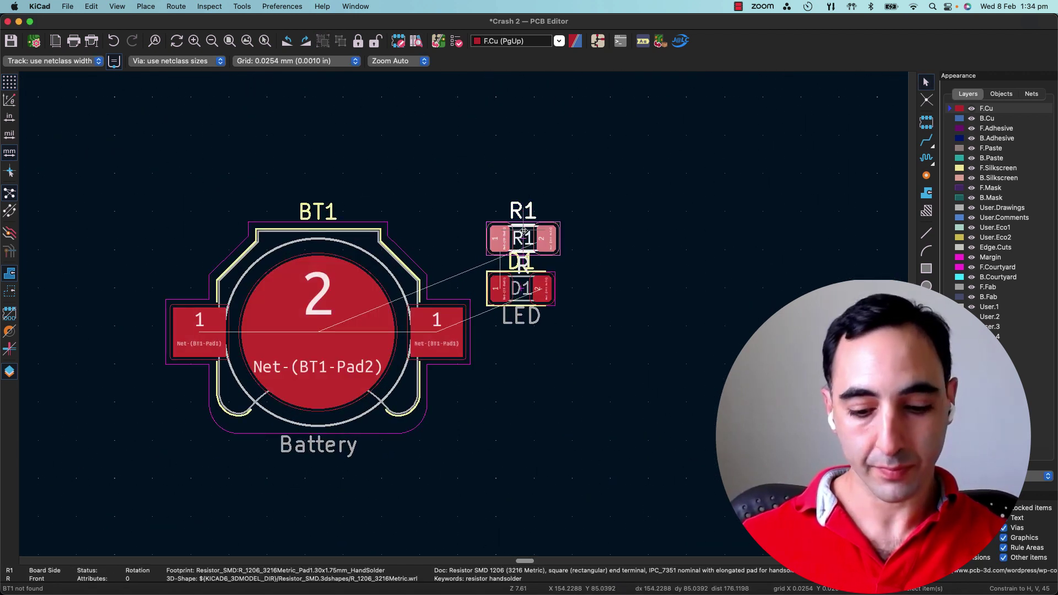
pyautogui.moveTo(523, 232); pyautogui.dragTo(345, 144)
pyautogui.press('r')
pyautogui.press('r')
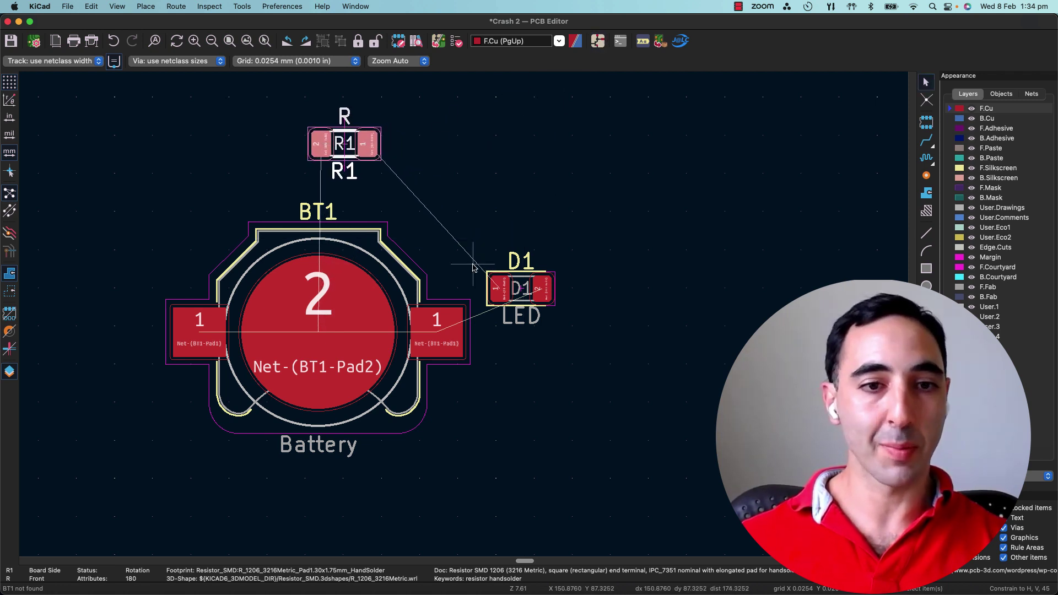
pyautogui.click(529, 288)
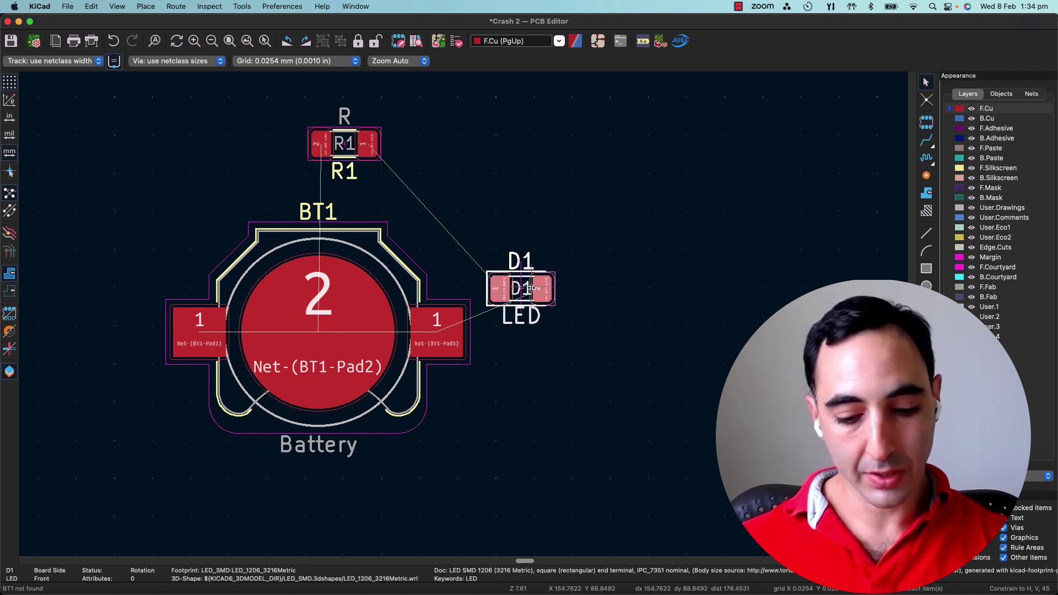
pyautogui.moveTo(530, 288); pyautogui.dragTo(436, 145)
pyautogui.press('r')
pyautogui.press('r')
pyautogui.press('r')
pyautogui.press('r')
pyautogui.press('Escape')
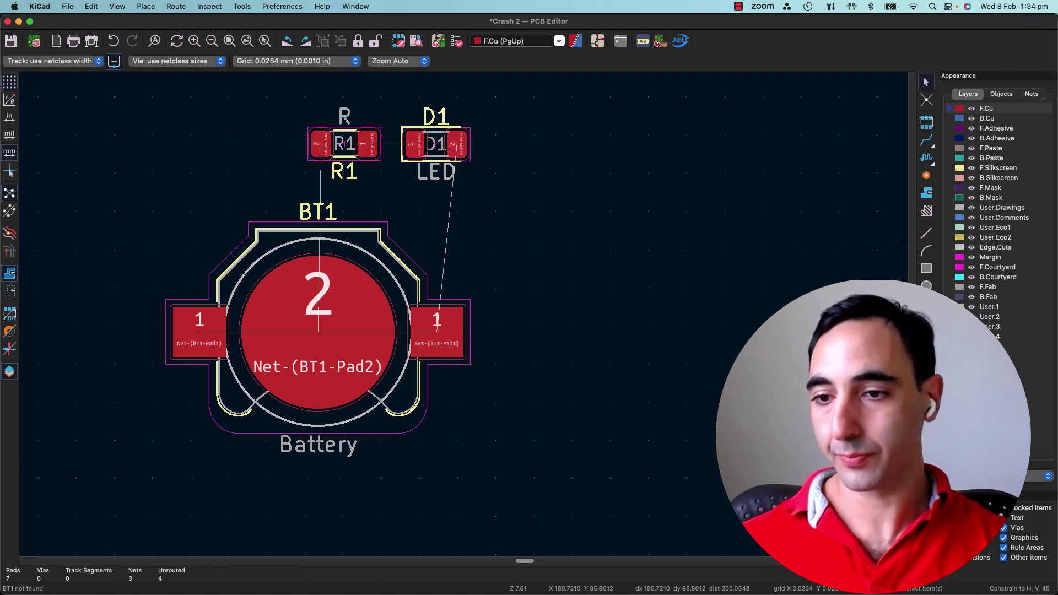
# Place 'Hello World' text on F.Cu just above the battery holder.
pyautogui.hotkey('ctrl', 'shift', 't')
pyautogui.click(552, 343)
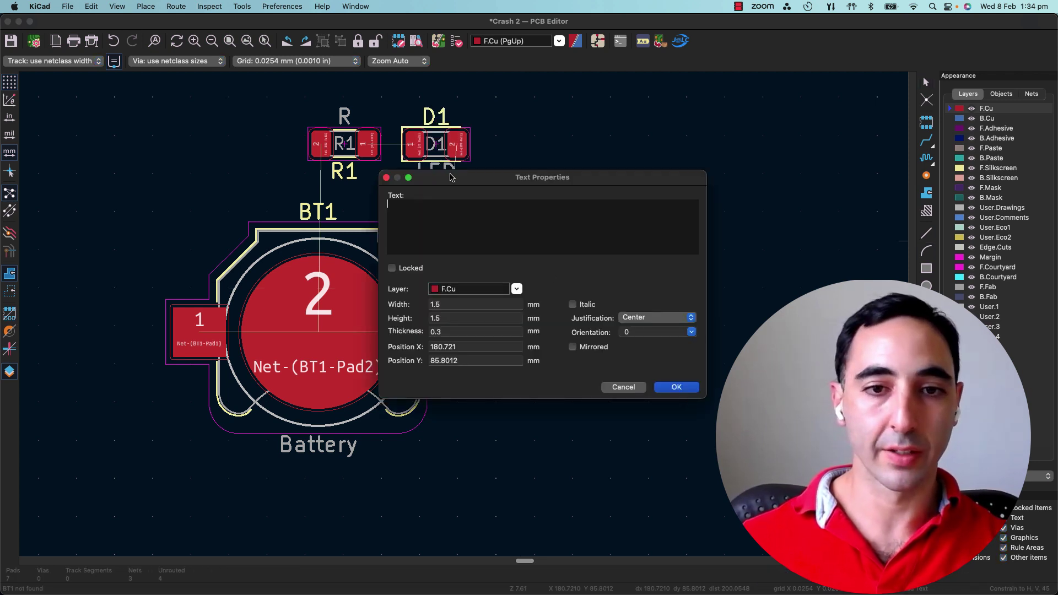
pyautogui.moveTo(451, 177); pyautogui.dragTo(611, 273)
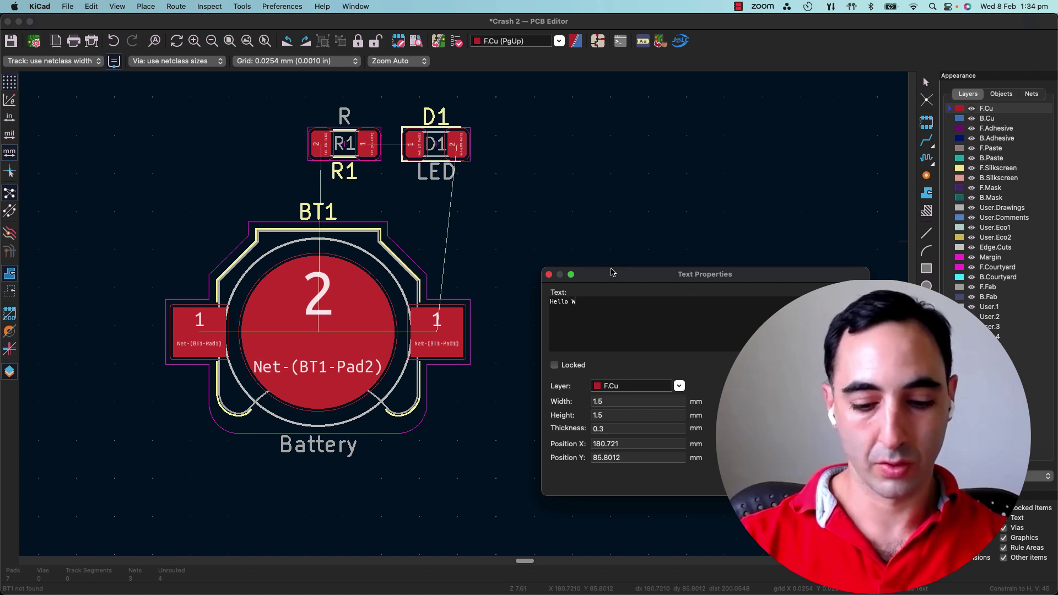
pyautogui.press('Return')
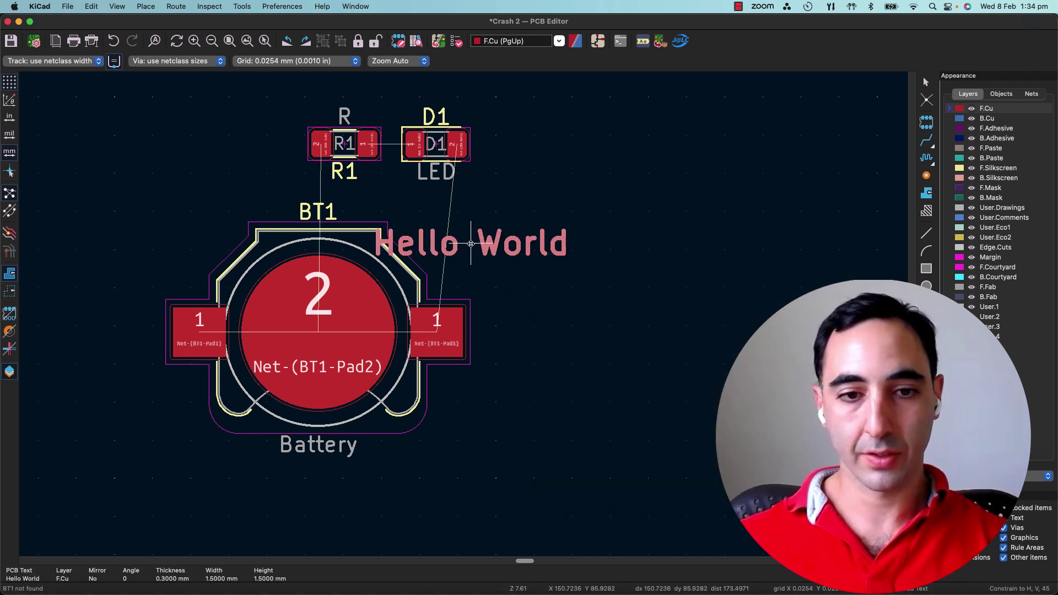
pyautogui.click(316, 189)
# Put R1's reference label back on its footprint and nudge R1 slightly right and down.
pyautogui.moveTo(345, 144)
pyautogui.mouseDown()
pyautogui.moveTo(189, 119)
pyautogui.moveTo(344, 144)
pyautogui.mouseUp()
pyautogui.click(344, 133)
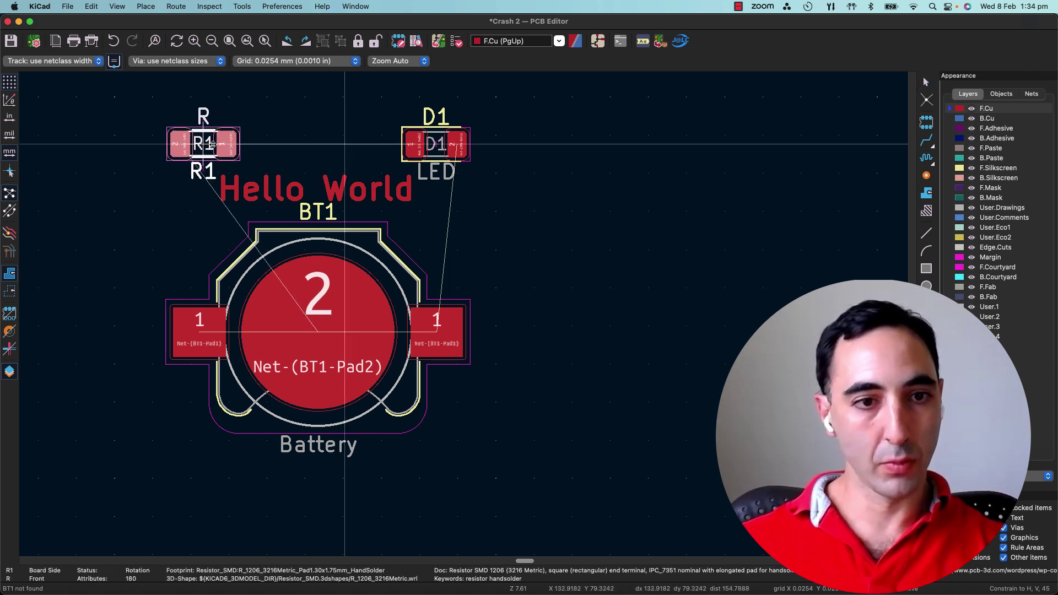
pyautogui.moveTo(199, 143); pyautogui.dragTo(210, 147)
pyautogui.click(433, 149)
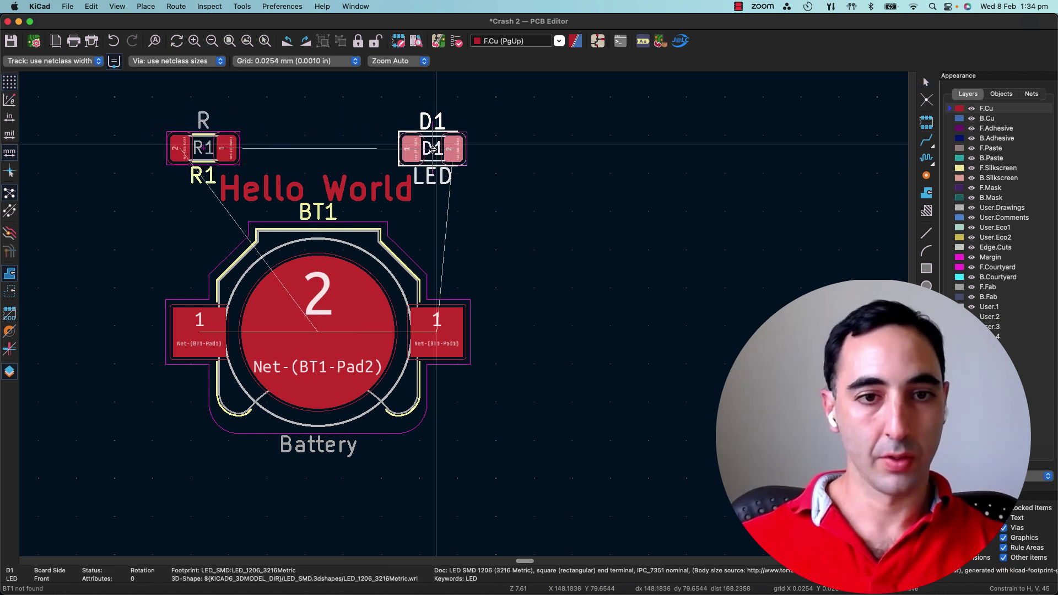
# Save the board, then view it in the 3D Viewer tilted into perspective.
pyautogui.press('Escape')
pyautogui.press('super+s')
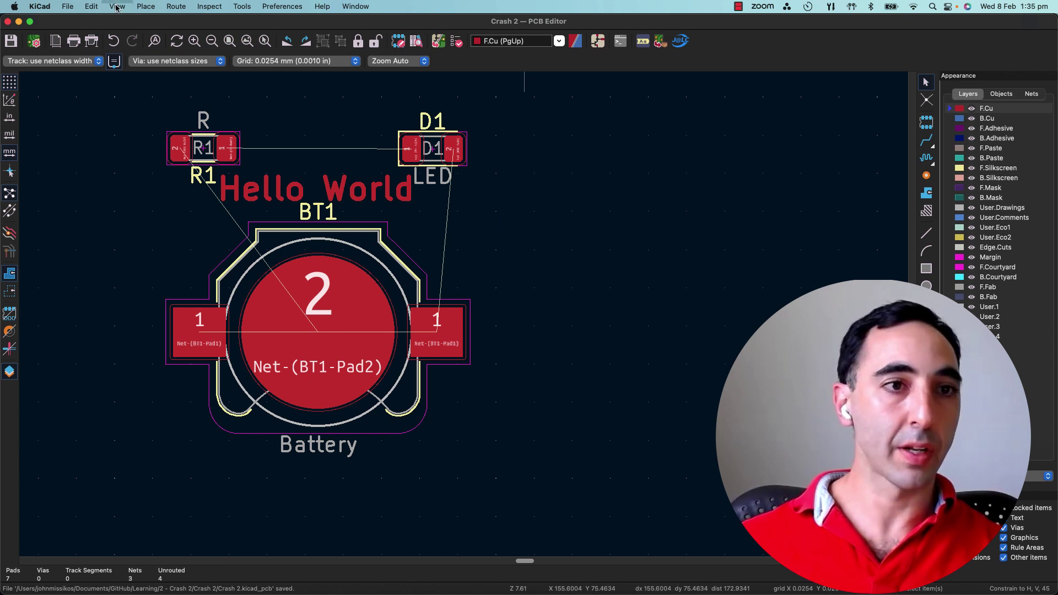
pyautogui.click(117, 6)
pyautogui.click(132, 45)
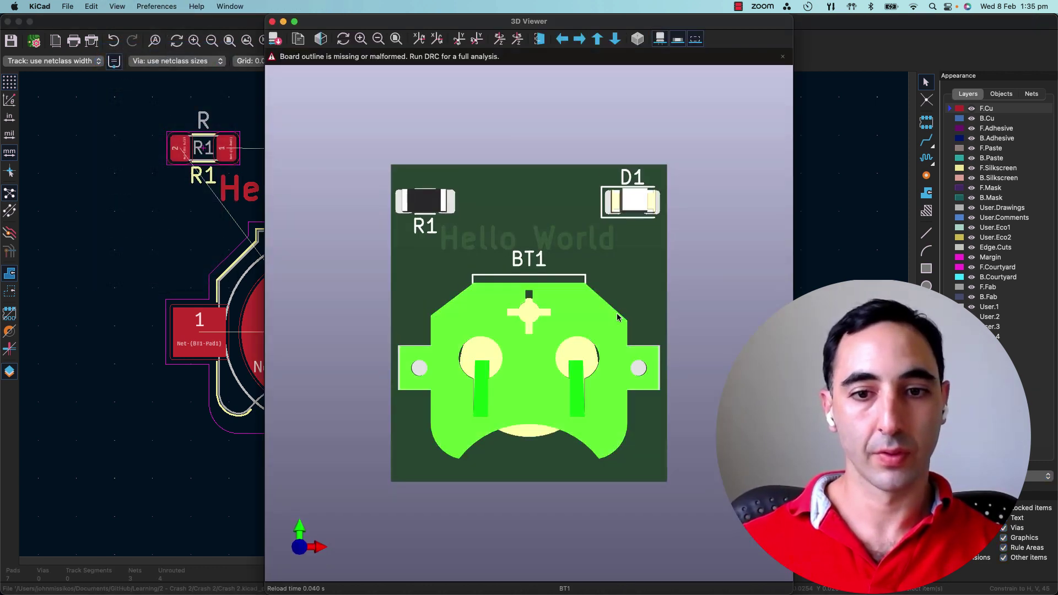
pyautogui.moveTo(664, 461); pyautogui.dragTo(427, 246)
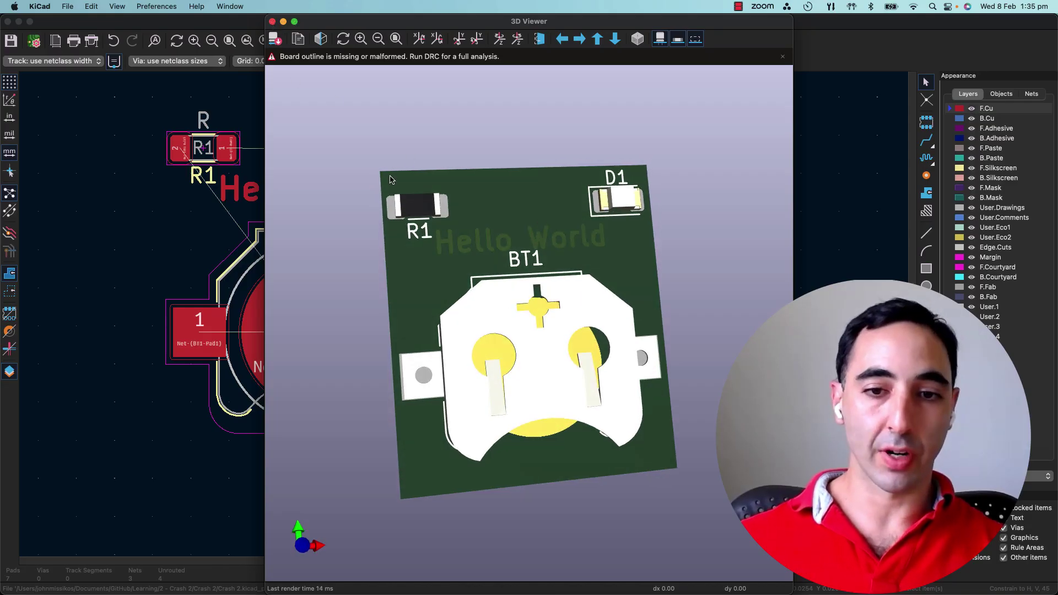
# Orbit the 3D board through several angles to inspect the BT1 holder, R1, D1 and Hello World.
pyautogui.moveTo(449, 231); pyautogui.dragTo(495, 364)
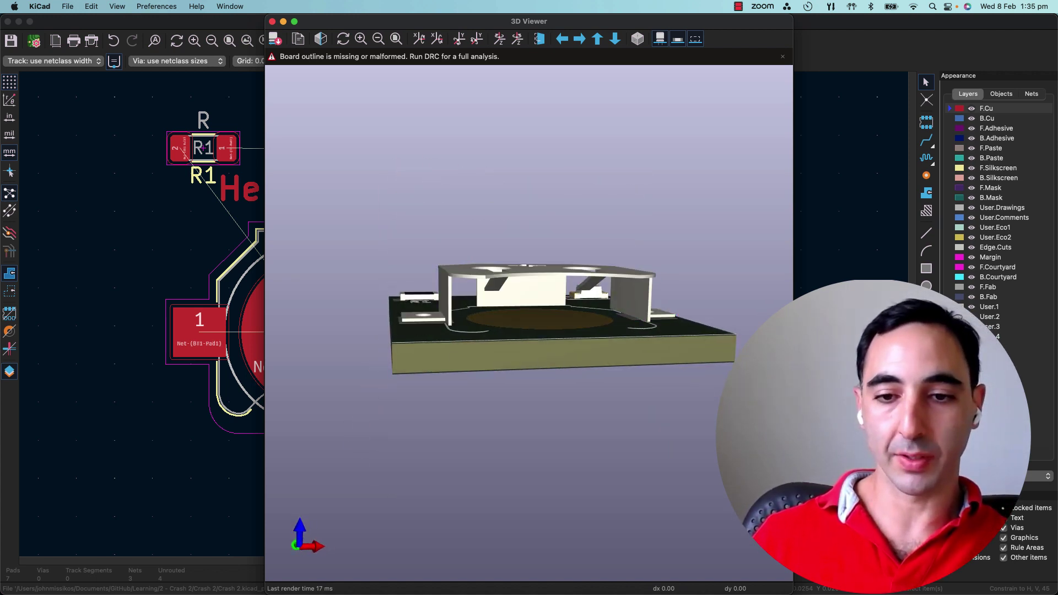
pyautogui.moveTo(609, 332); pyautogui.dragTo(526, 384)
pyautogui.moveTo(523, 334); pyautogui.dragTo(435, 233)
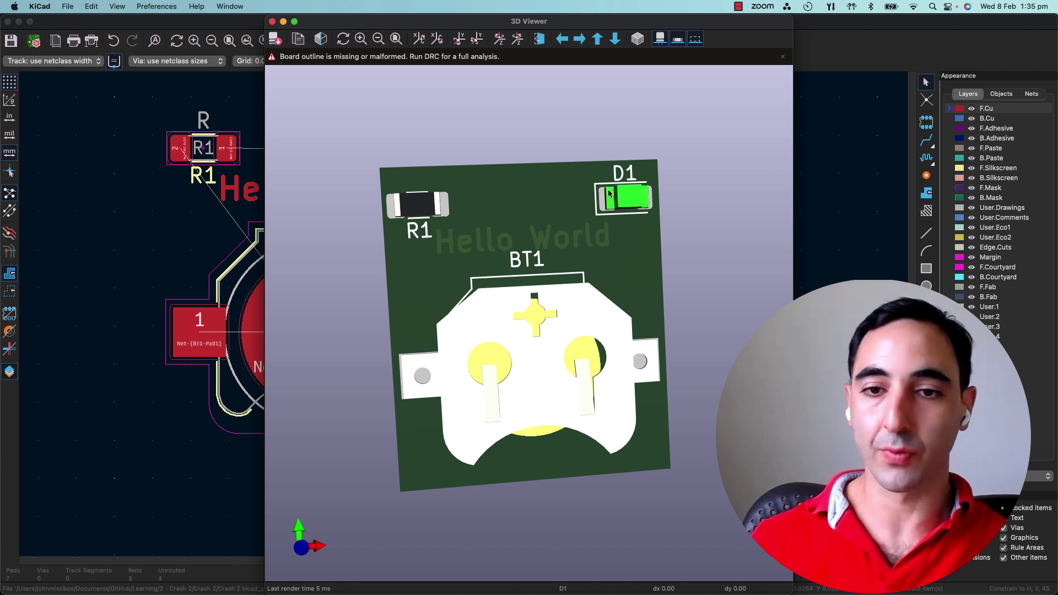
pyautogui.moveTo(453, 289); pyautogui.dragTo(630, 292)
pyautogui.moveTo(547, 205); pyautogui.dragTo(533, 202)
pyautogui.moveTo(660, 326); pyautogui.dragTo(639, 242)
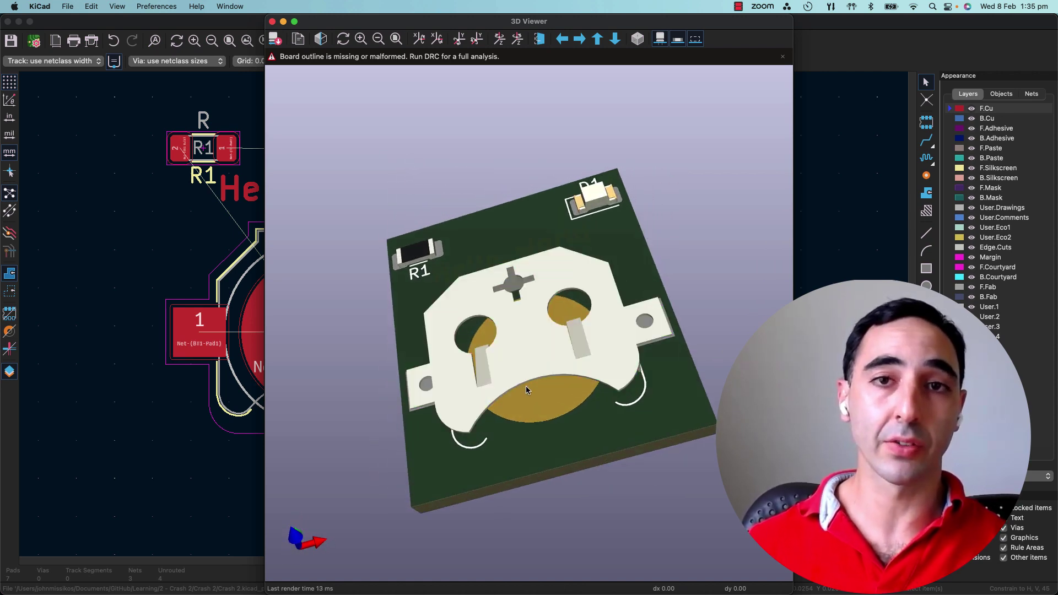
pyautogui.moveTo(526, 390); pyautogui.dragTo(541, 426)
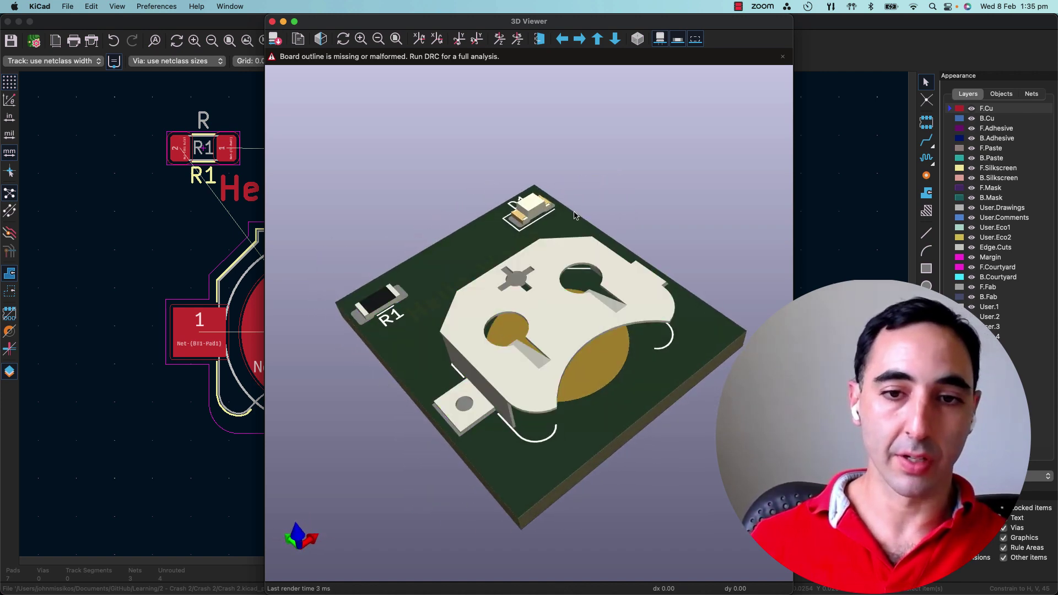
pyautogui.moveTo(559, 235); pyautogui.dragTo(639, 282)
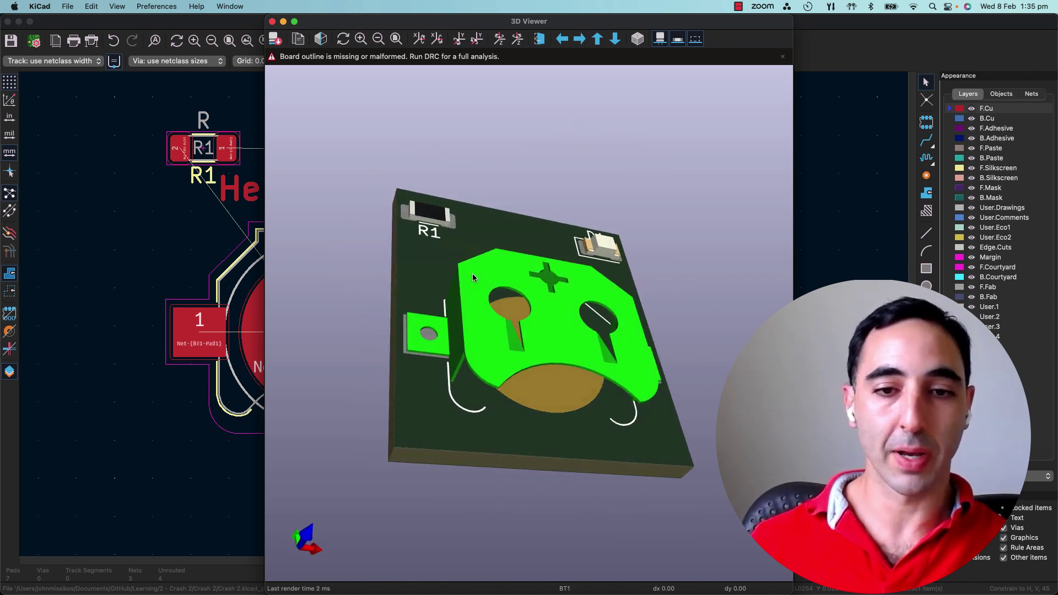
# Route tracks between BT1's two pad-1 contacts and from BT1 pad 2 to R1.
pyautogui.click(272, 22)
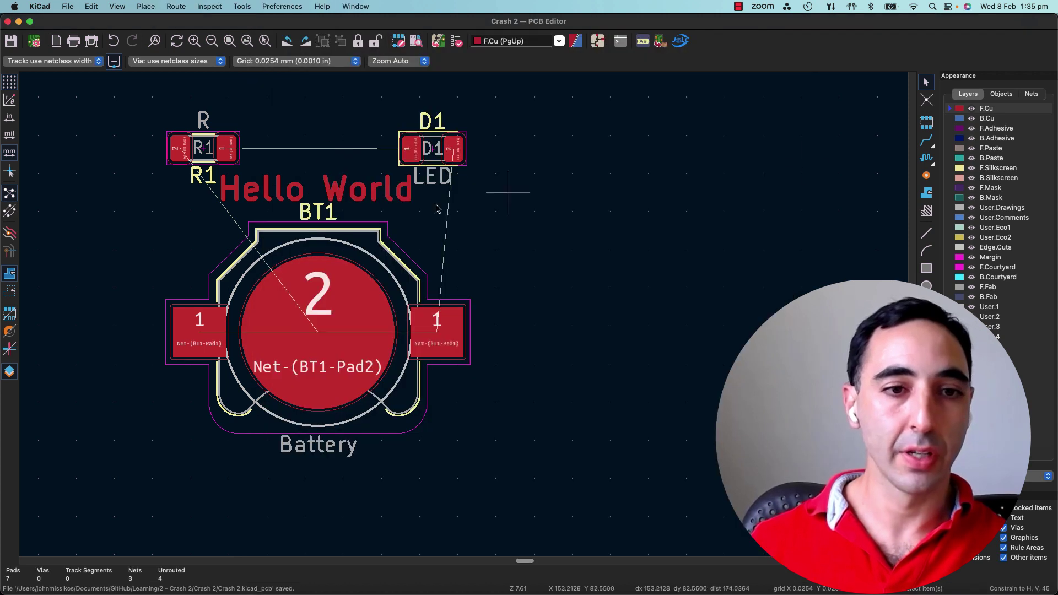
pyautogui.click(926, 138)
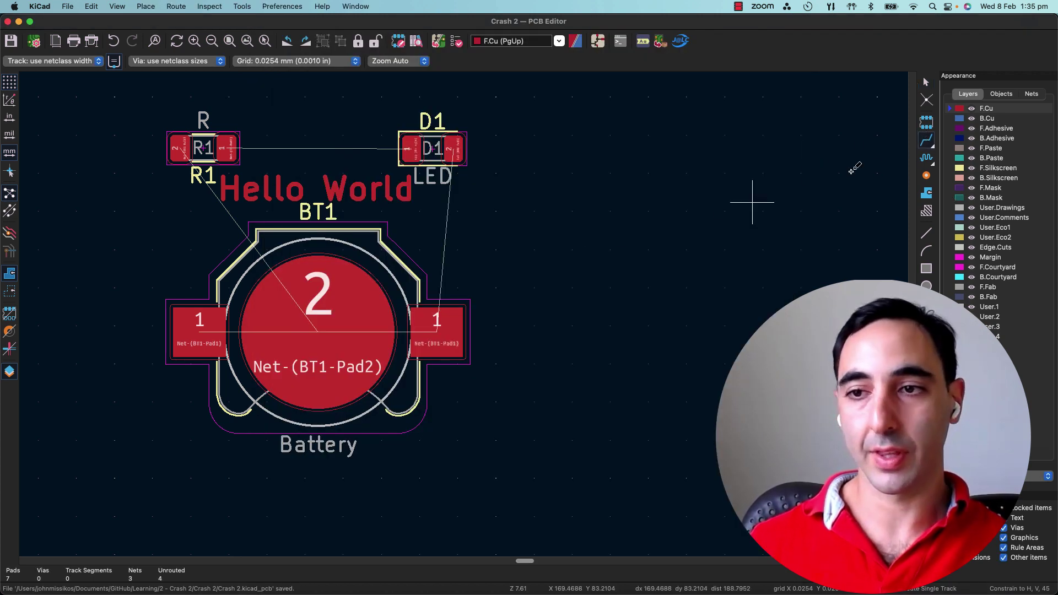
pyautogui.click(199, 327)
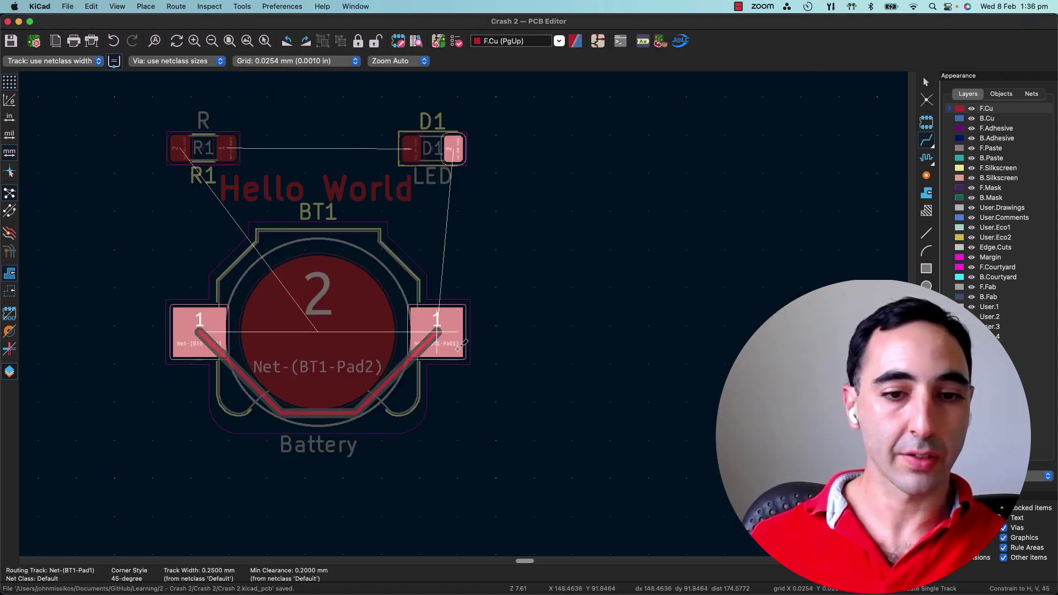
pyautogui.click(437, 329)
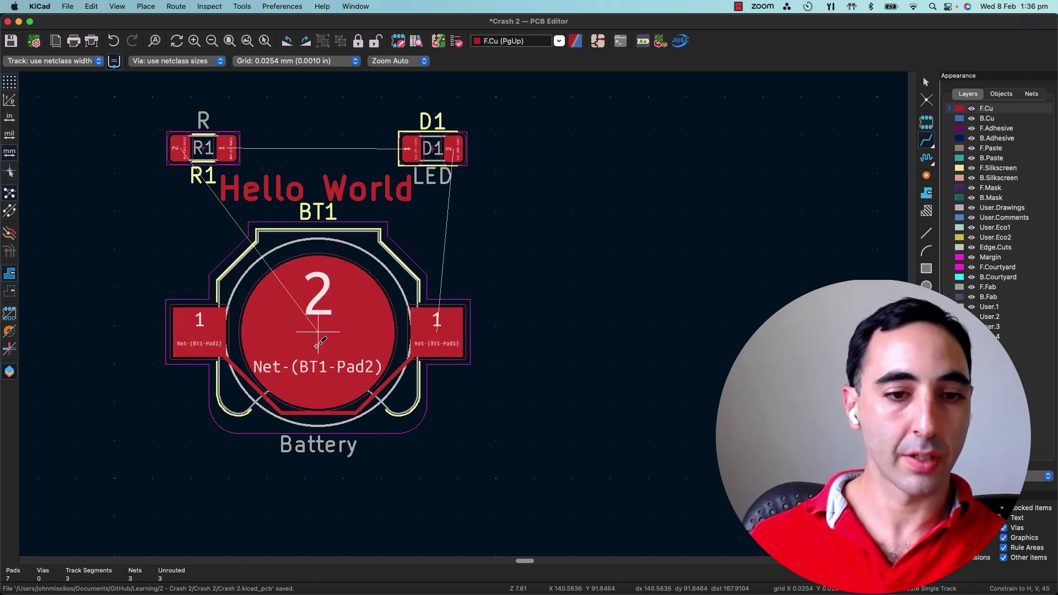
pyautogui.click(318, 332)
pyautogui.click(188, 148)
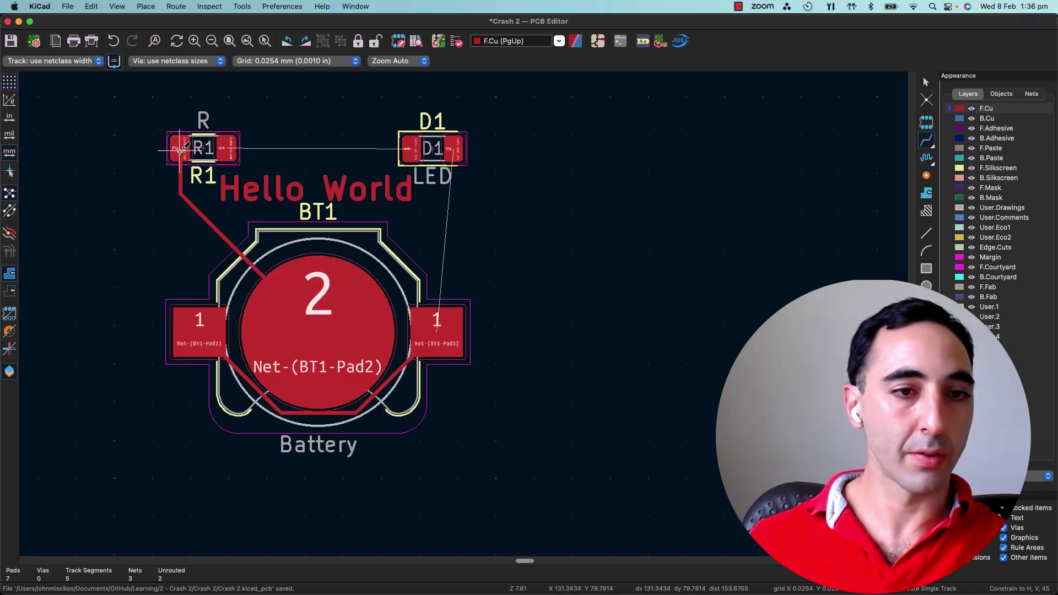
# Route tracks from R1 to D1 and from D1 back to BT1 pad 1.
pyautogui.click(227, 148)
pyautogui.click(413, 148)
pyautogui.click(455, 148)
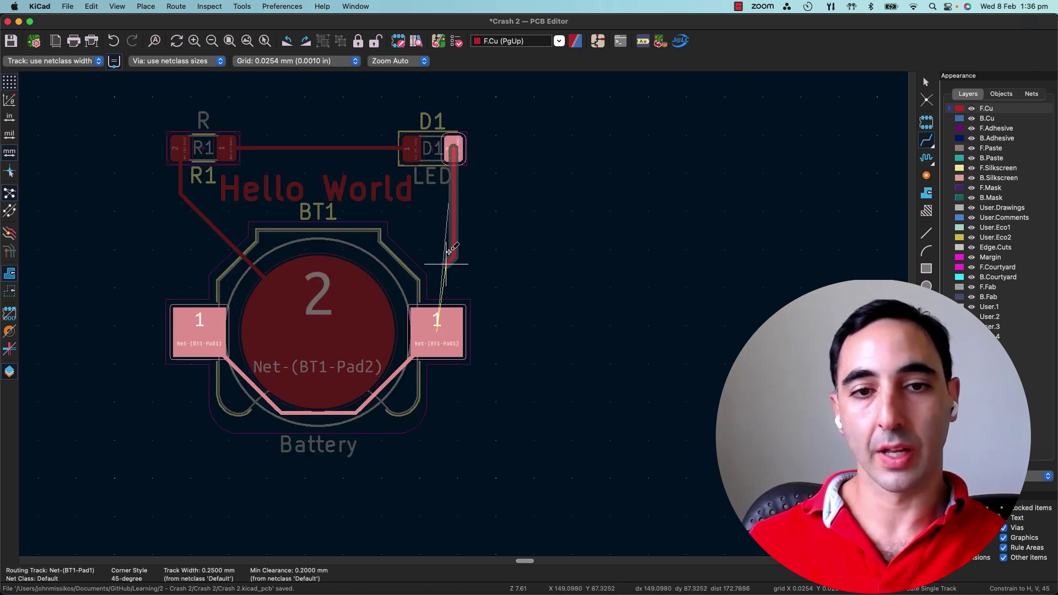
pyautogui.click(438, 332)
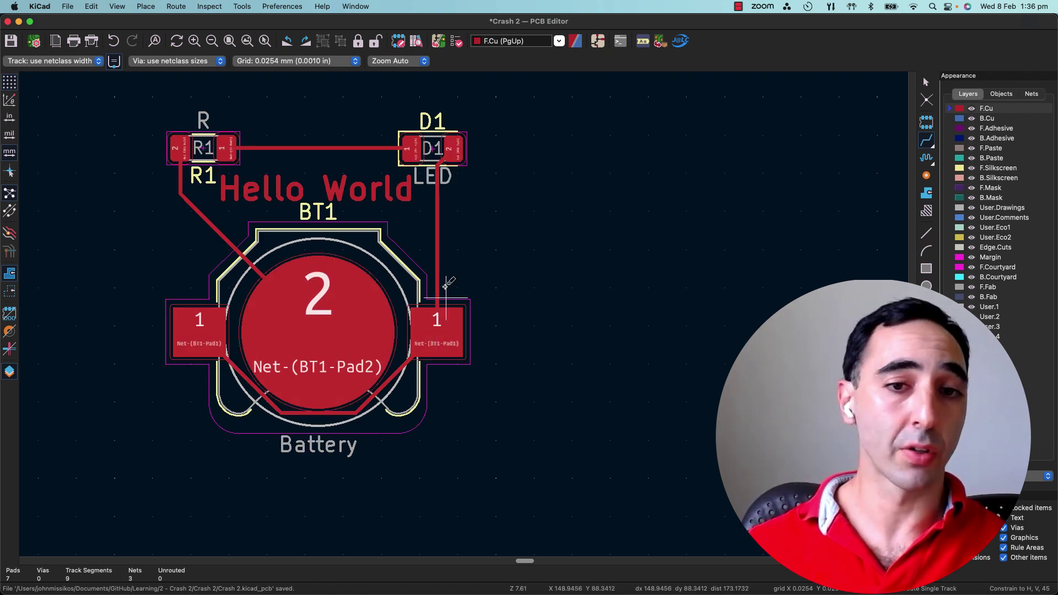
# Inspect the vertical D1-to-battery track's properties without changing them.
pyautogui.click(437, 232)
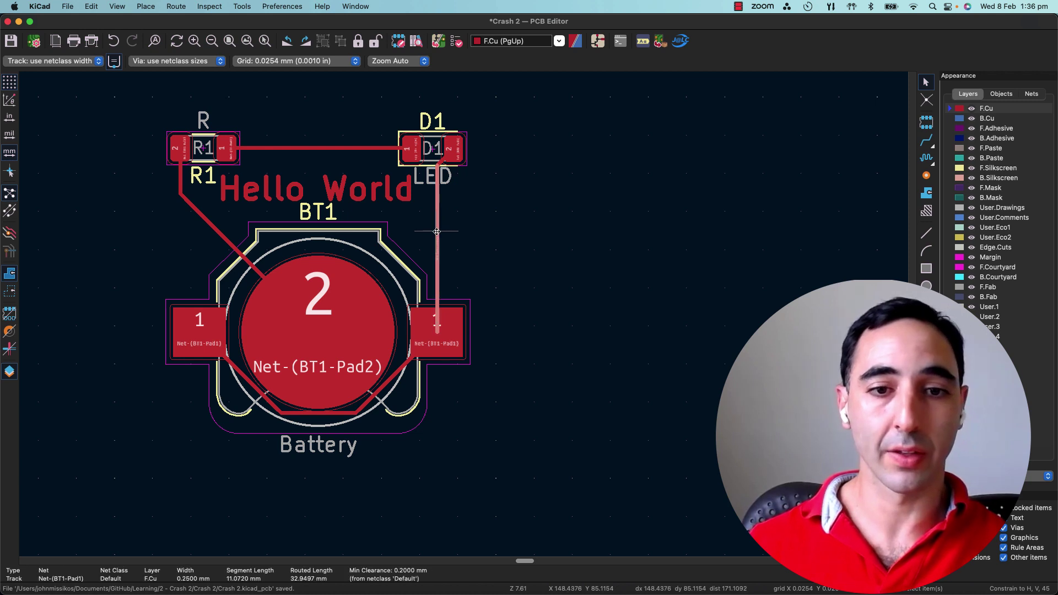
pyautogui.doubleClick(438, 235)
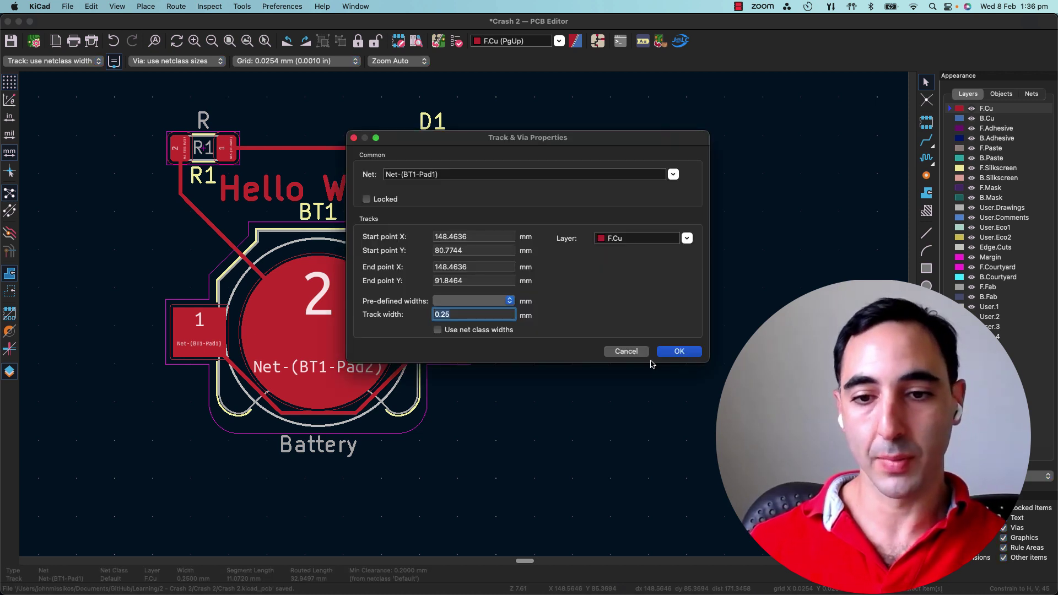
pyautogui.click(626, 353)
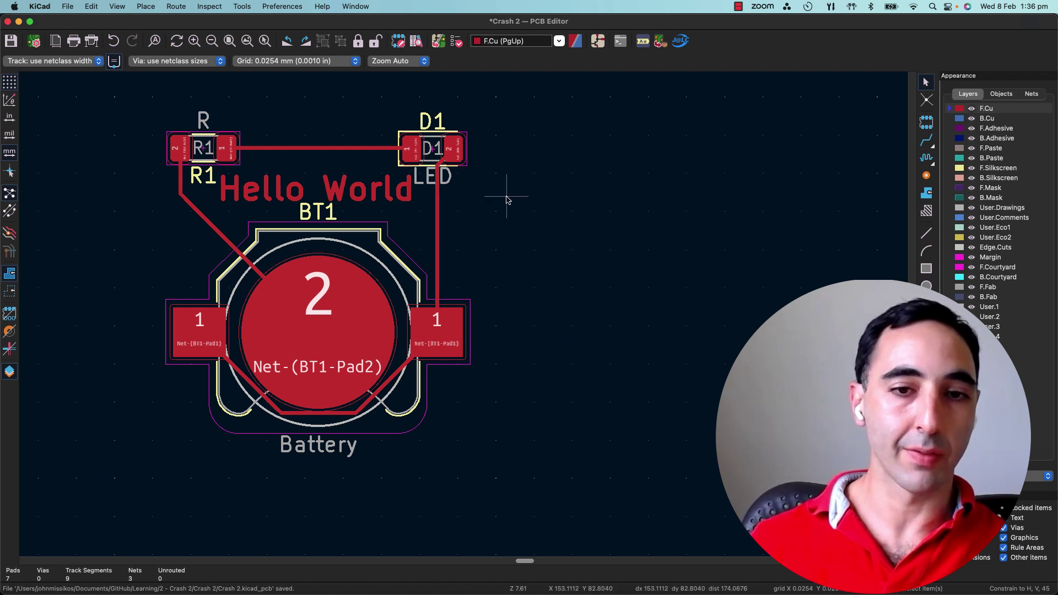
# Make Edge.Cuts the active layer and draw the octagon's top and right edges.
pyautogui.moveTo(507, 200); pyautogui.dragTo(637, 219, button='middle')
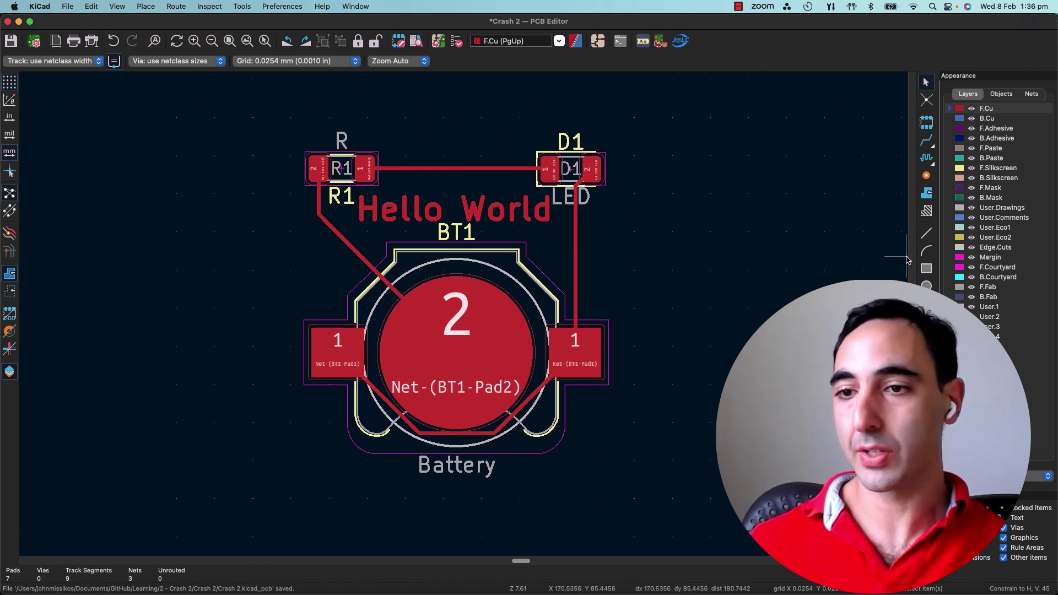
pyautogui.scroll(-2, 908, 260)
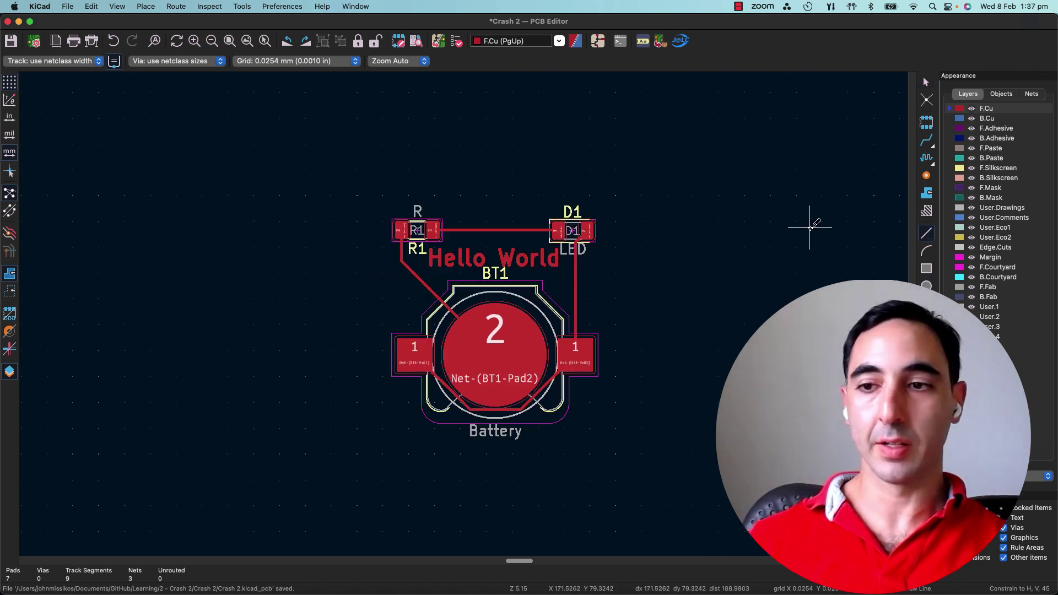
pyautogui.click(995, 248)
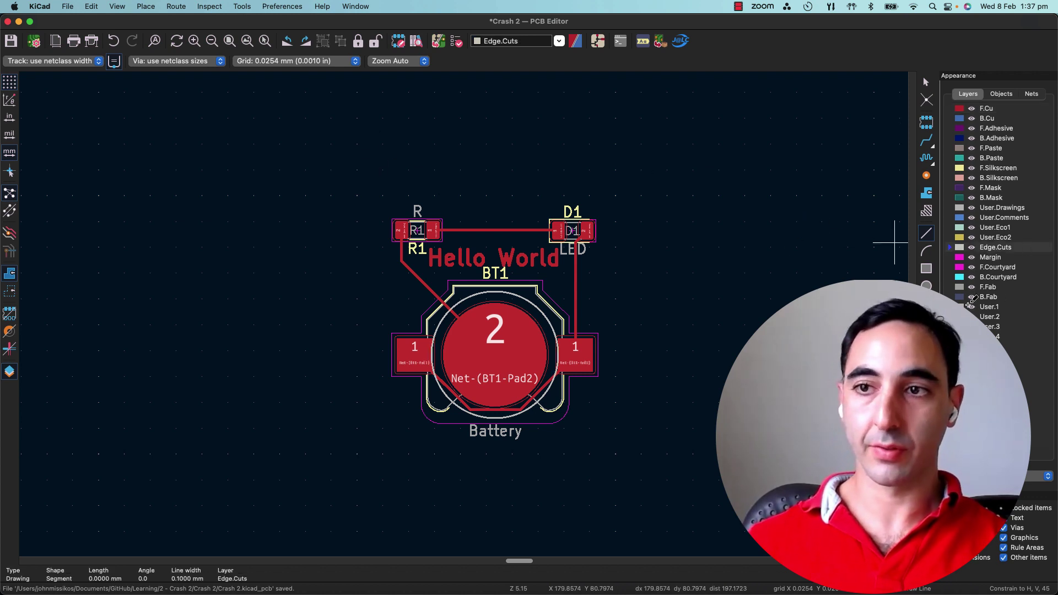
pyautogui.click(483, 186)
pyautogui.click(583, 184)
pyautogui.click(630, 231)
pyautogui.click(631, 364)
pyautogui.click(537, 455)
# Draw the octagon's bottom and left edges and close the outline at its start.
pyautogui.click(436, 456)
pyautogui.click(357, 375)
pyautogui.click(357, 259)
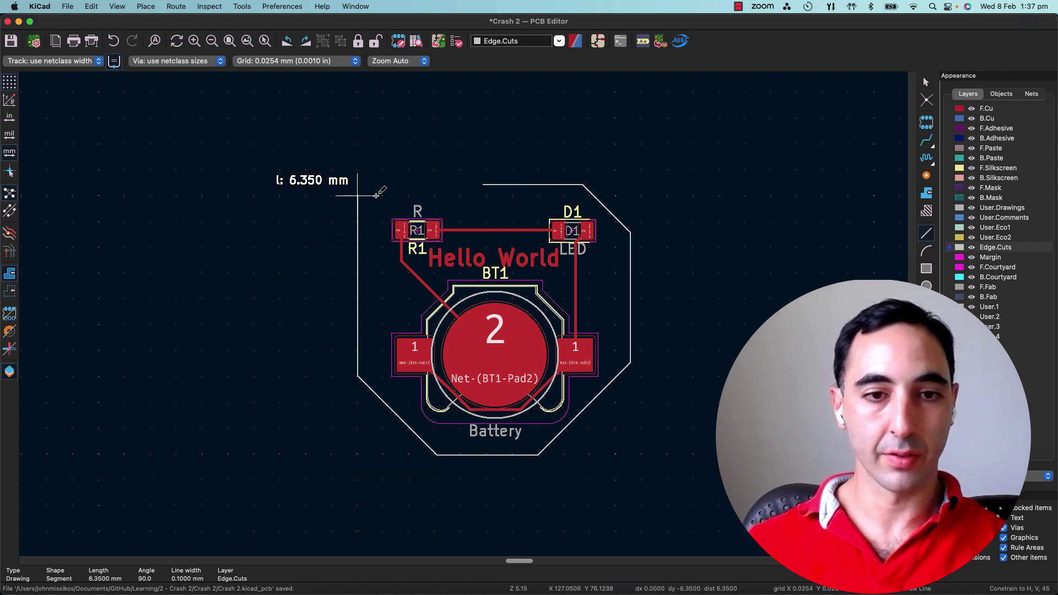
pyautogui.click(357, 220)
pyautogui.click(394, 184)
pyautogui.scroll(10, 484, 184)
pyautogui.click(459, 315)
pyautogui.press('Escape')
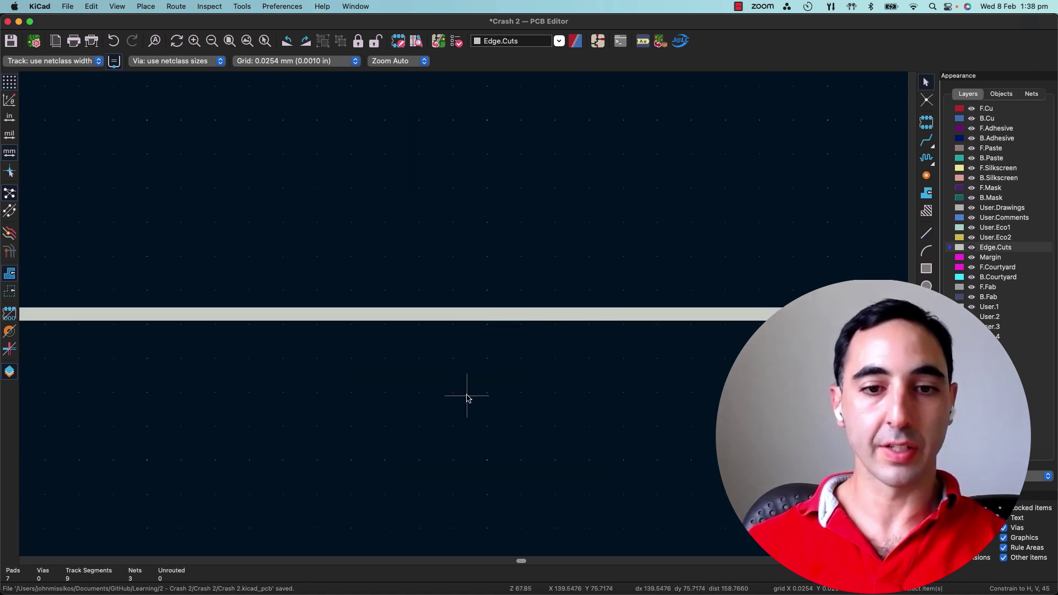
# Save the board and check it from a tilted angle in the 3D Viewer.
pyautogui.scroll(-10, 465, 314)
pyautogui.press('super+s')
pyautogui.click(117, 6)
pyautogui.click(126, 47)
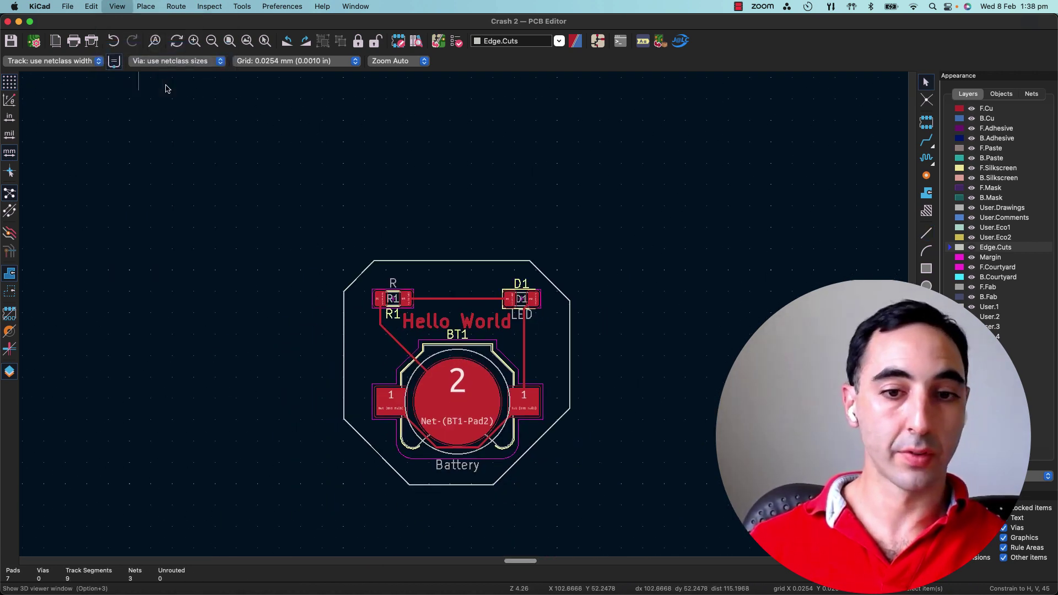
pyautogui.moveTo(633, 463); pyautogui.dragTo(698, 320)
pyautogui.click(272, 21)
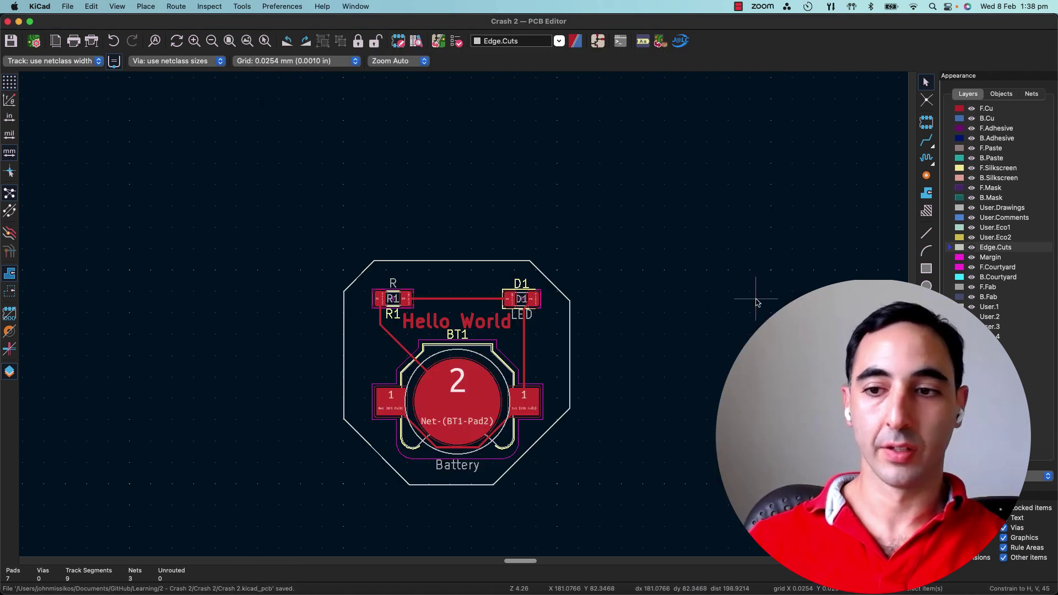
# Create the text 'I'll Be Back' on the B.Silkscreen layer.
pyautogui.click(926, 322)
pyautogui.click(610, 330)
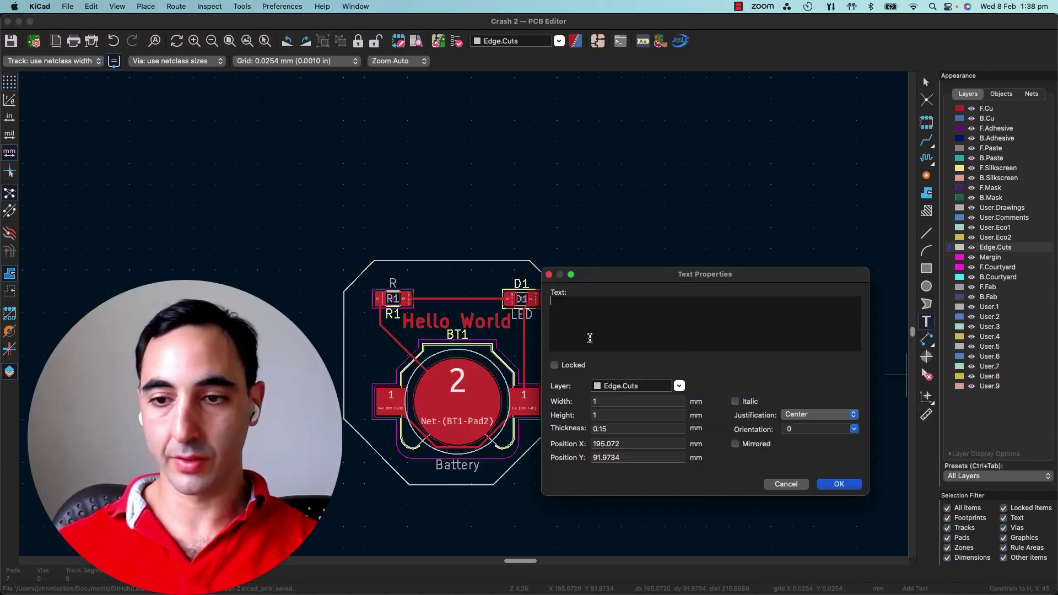
pyautogui.write("I'll Be Back")
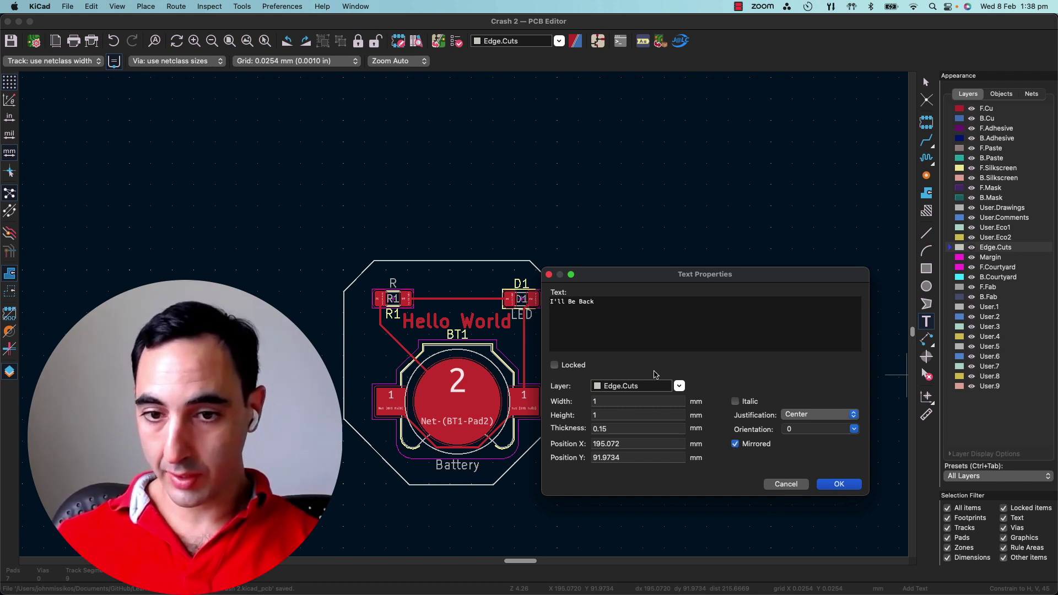
pyautogui.click(679, 386)
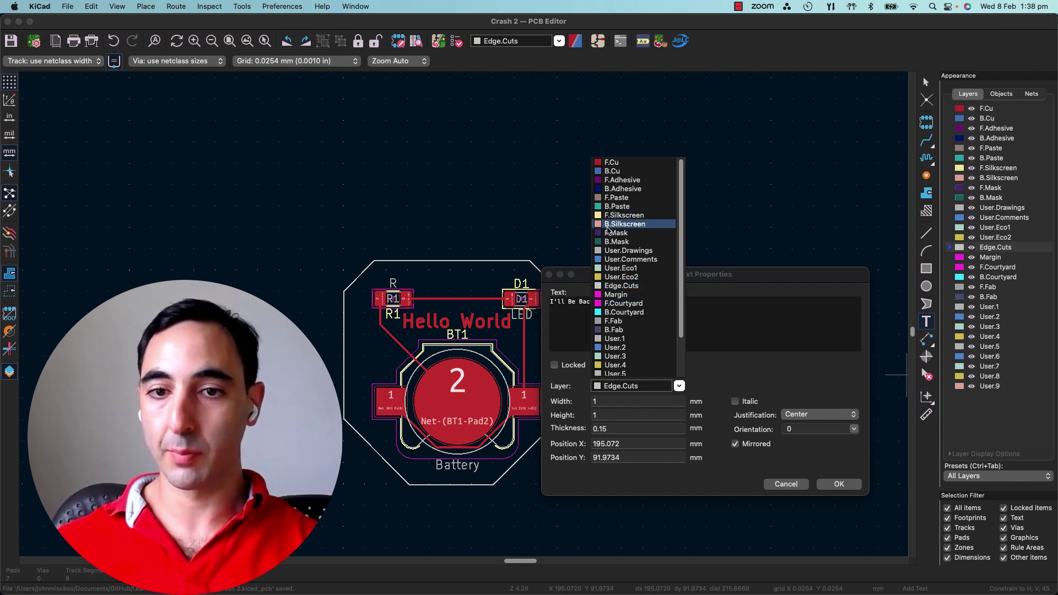
pyautogui.click(656, 225)
pyautogui.click(837, 484)
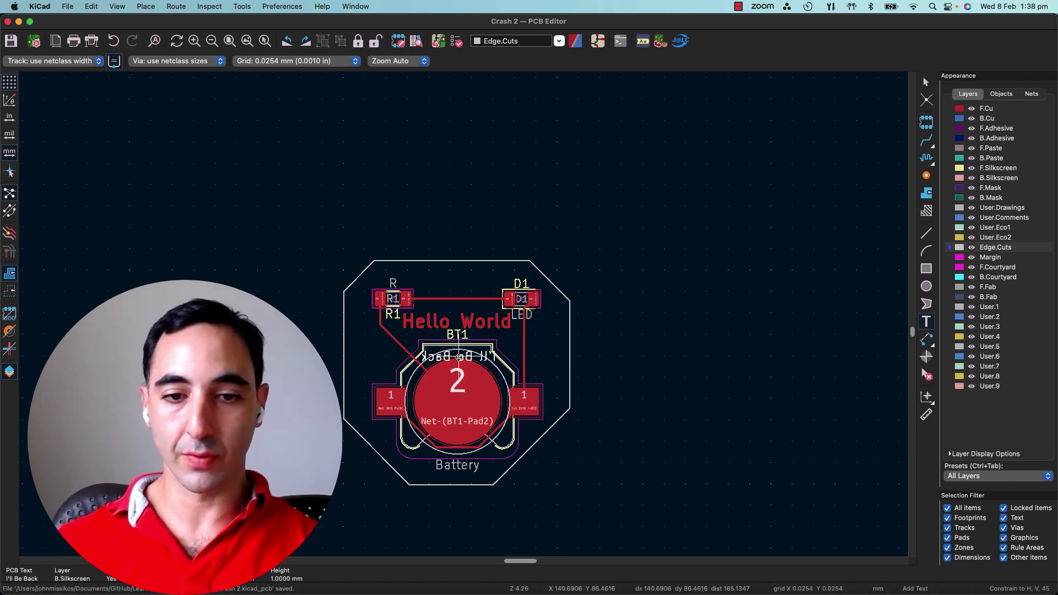
# Place the mirrored text over the battery and set its height to 3 mm.
pyautogui.click(459, 357)
pyautogui.press('Escape')
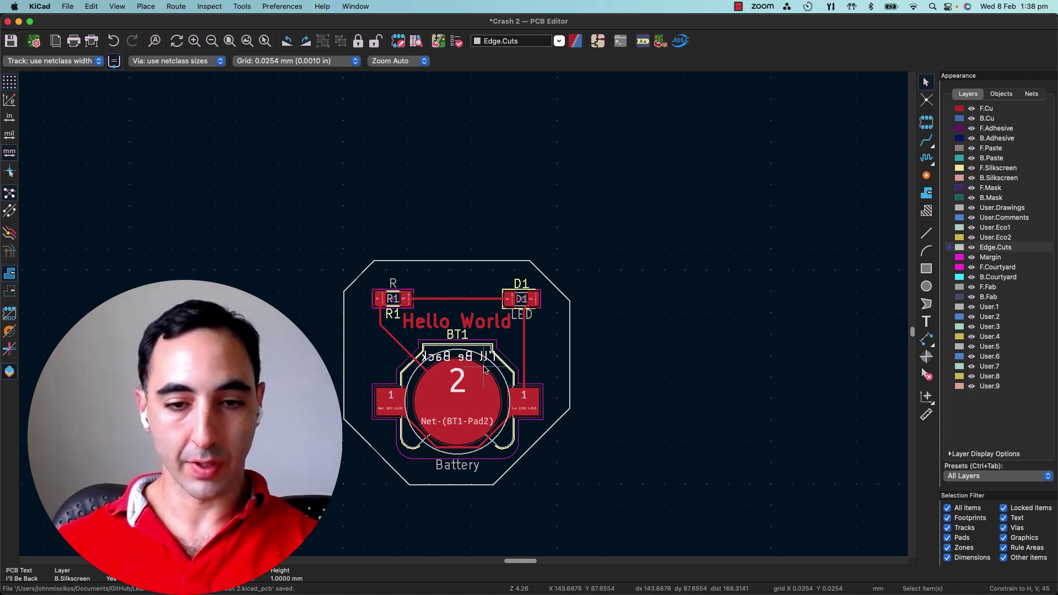
pyautogui.doubleClick(484, 370)
pyautogui.click(610, 414)
pyautogui.press('Return')
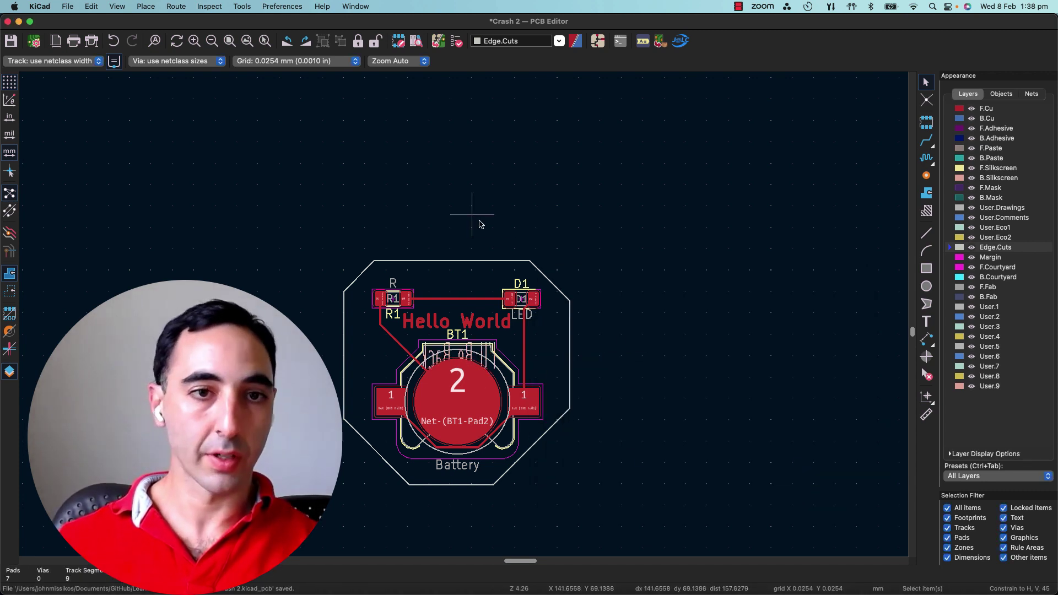
pyautogui.click(118, 7)
pyautogui.click(143, 48)
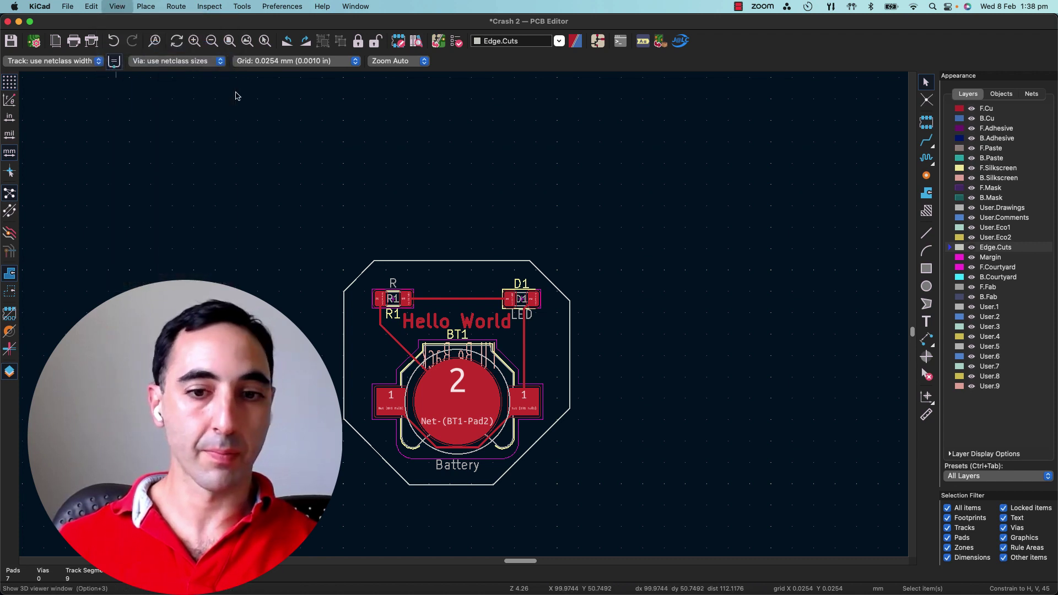
pyautogui.click(539, 38)
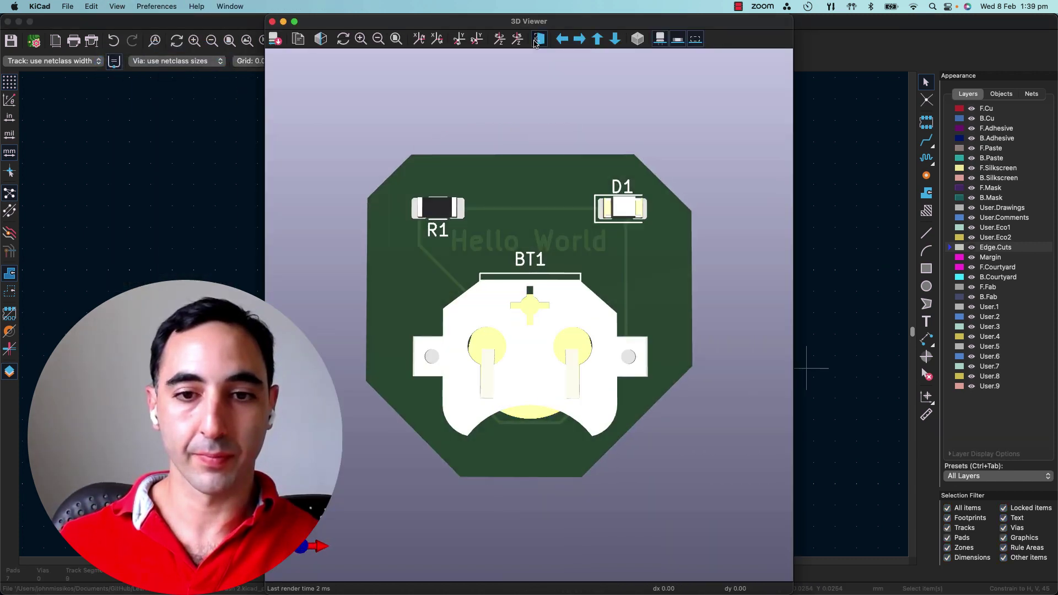
pyautogui.click(538, 40)
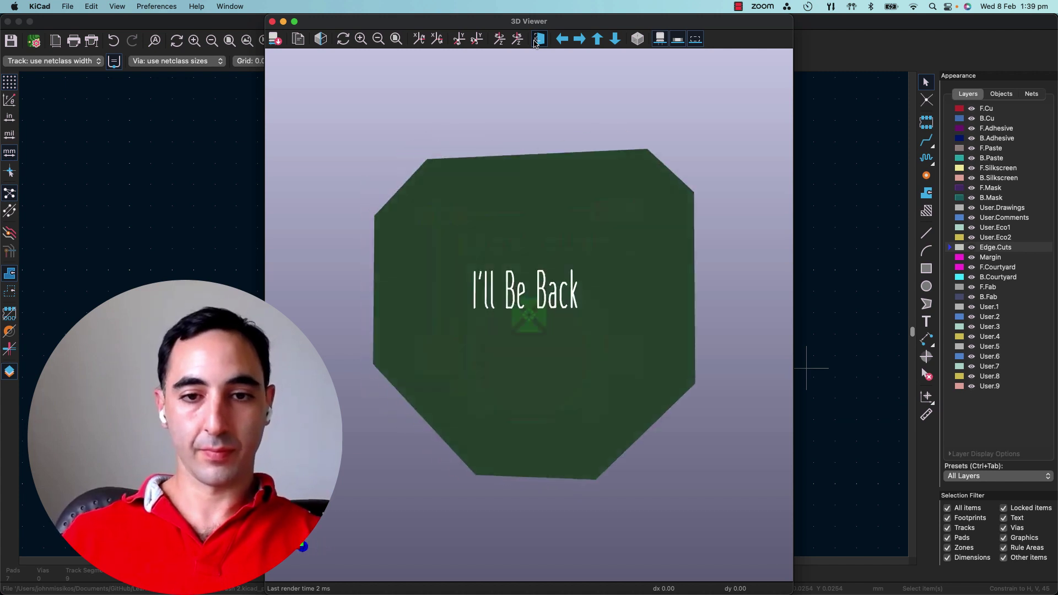
pyautogui.press('super+w')
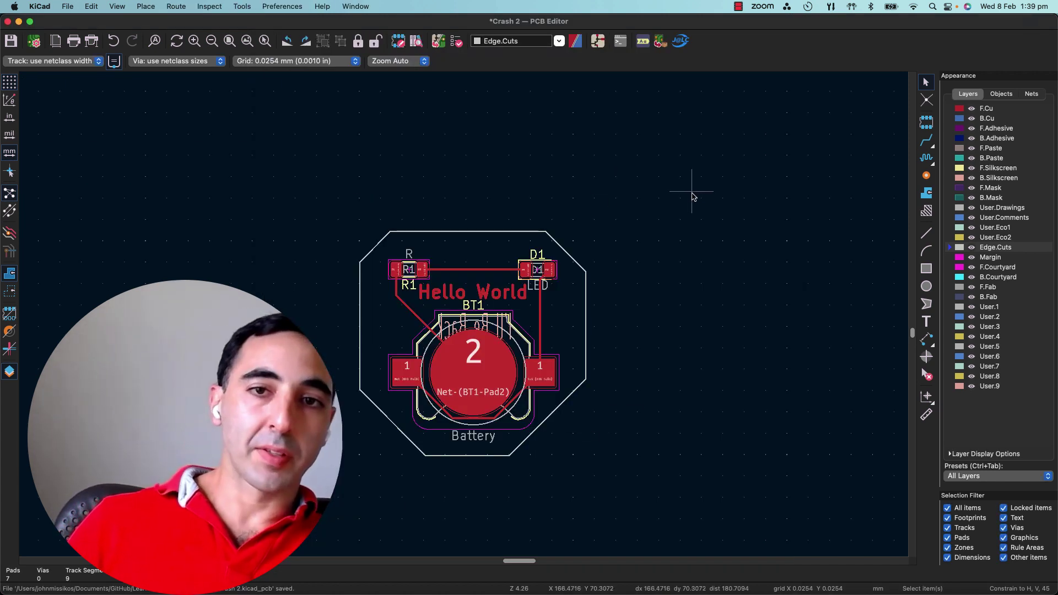
# Save the Crash 2 board with Cmd+S.
pyautogui.press('super+s')
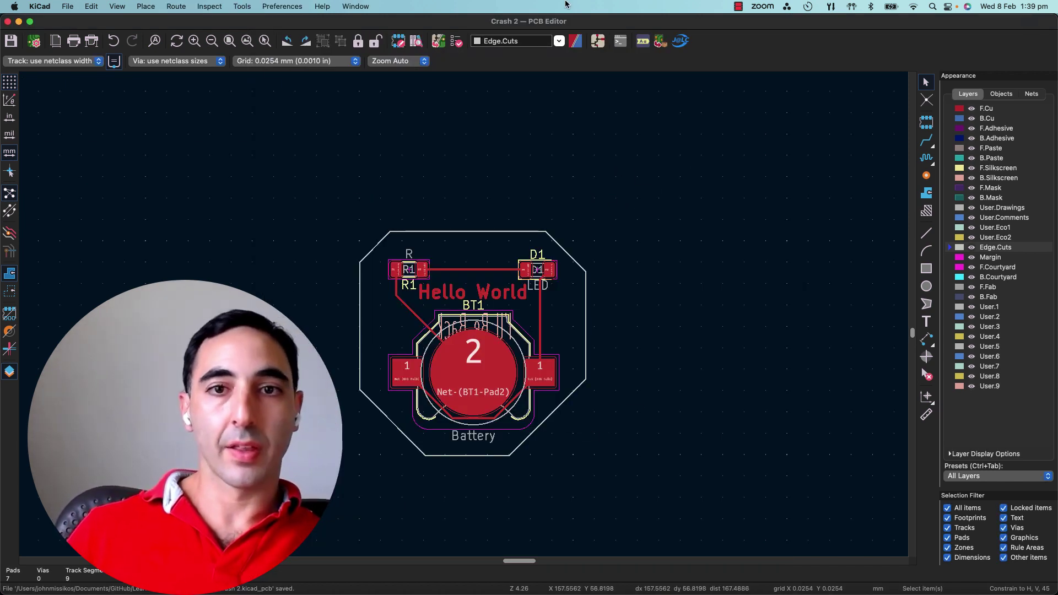